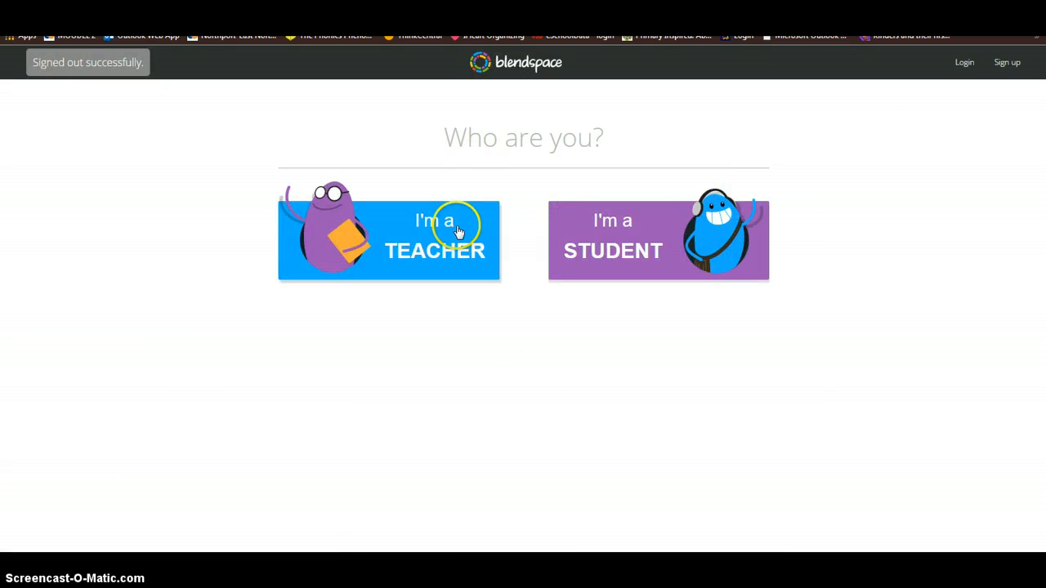
{"action": "left_click", "coordinate": [457, 228]}
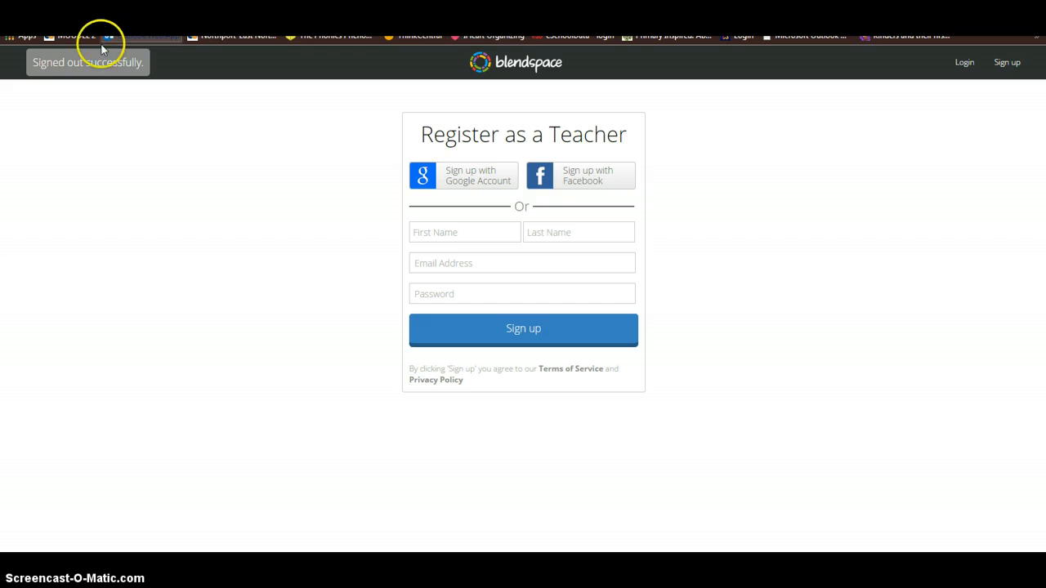
{"action": "key", "text": "alt+Left"}
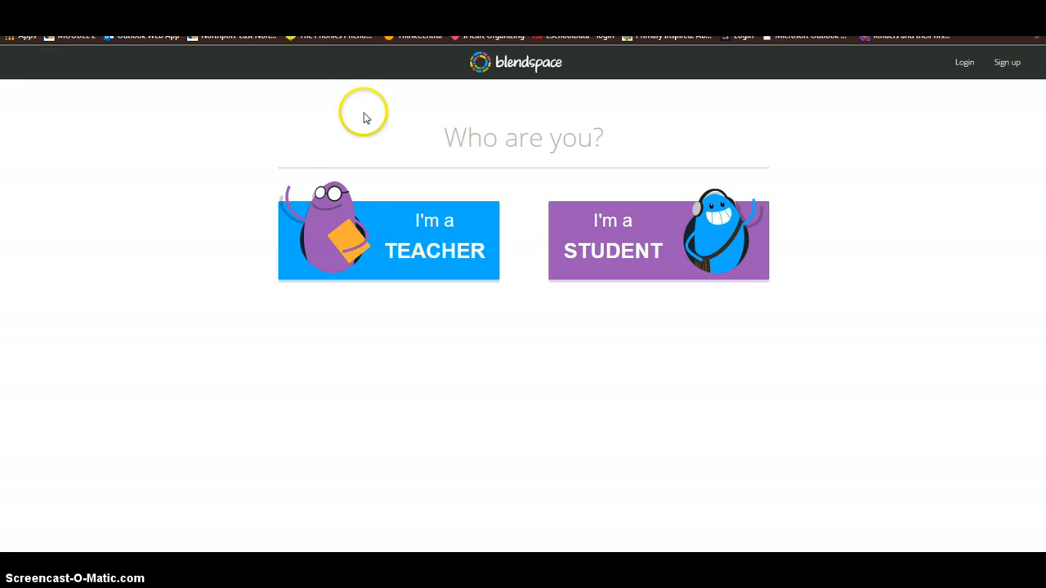
{"action": "key", "text": "alt+Left"}
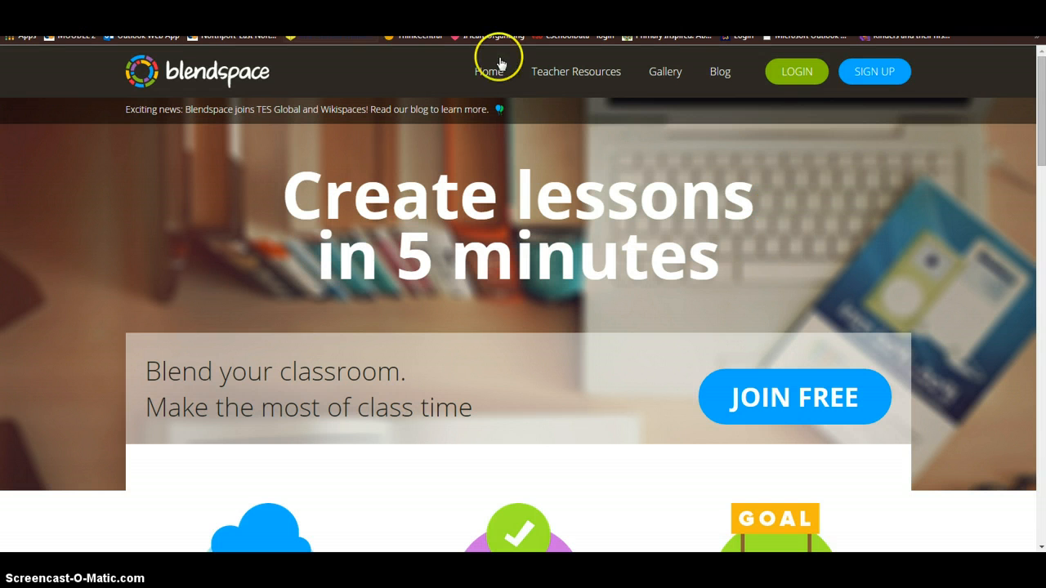
Step: Log in to Blendspace with a Google account and accept the requested offline access
{"action": "left_click", "coordinate": [790, 72]}
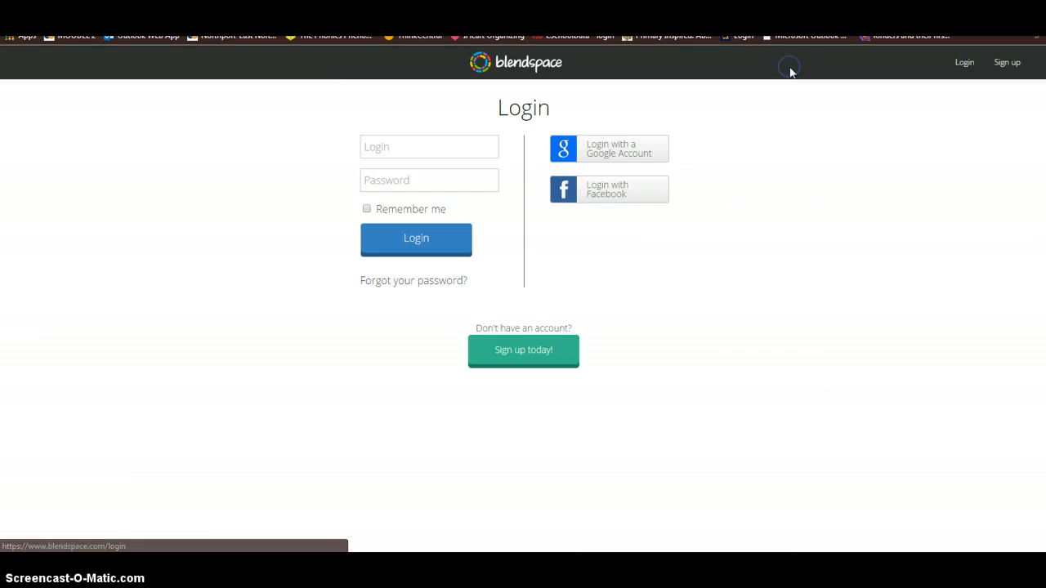
{"action": "left_click", "coordinate": [583, 154]}
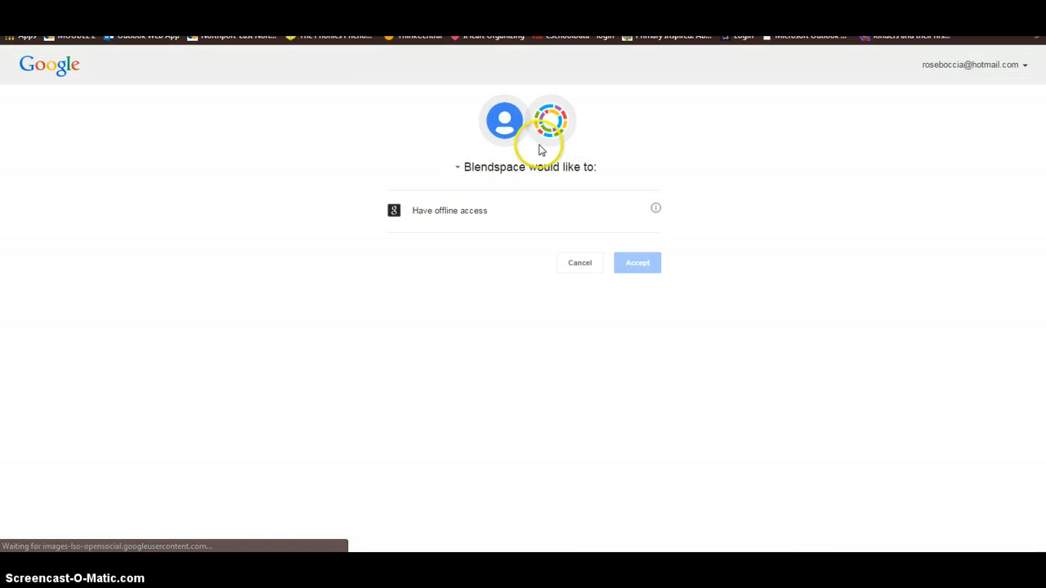
{"action": "left_click", "coordinate": [645, 265]}
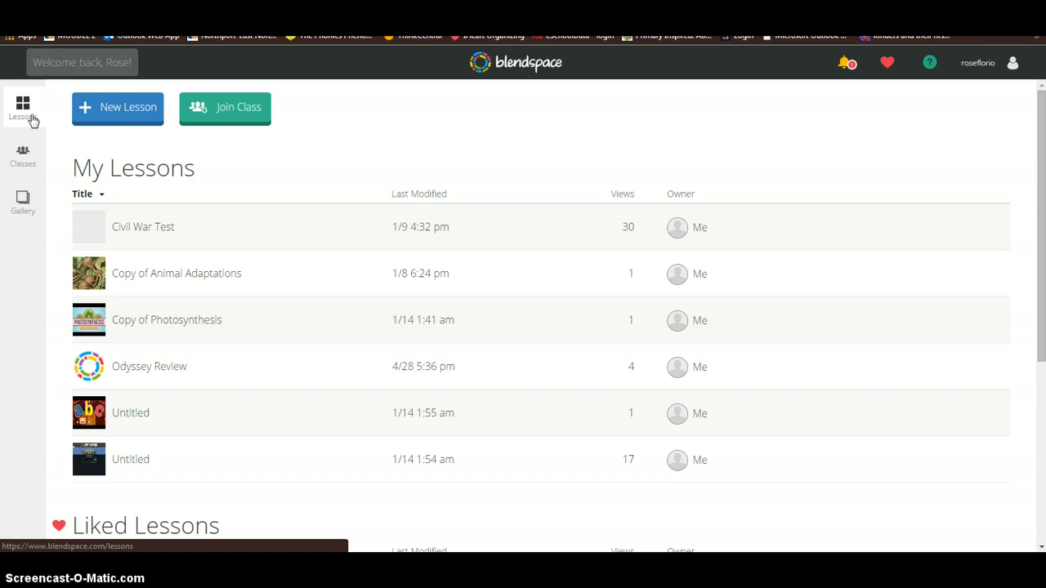
Step: Open the lesson gallery and search it for "animal adaptations"
{"action": "left_click", "coordinate": [24, 155]}
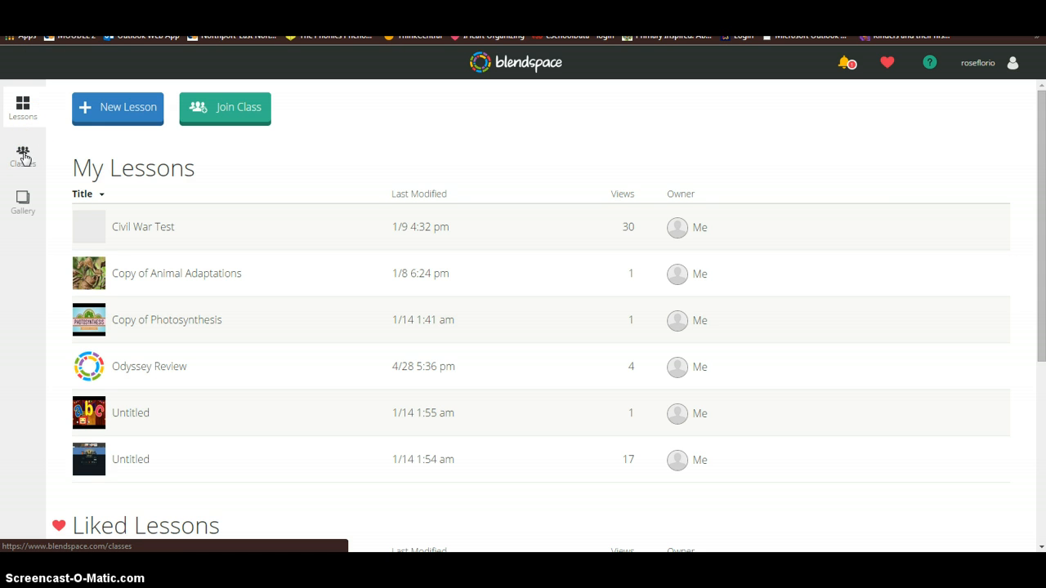
{"action": "left_click", "coordinate": [24, 158]}
{"action": "left_click", "coordinate": [23, 204]}
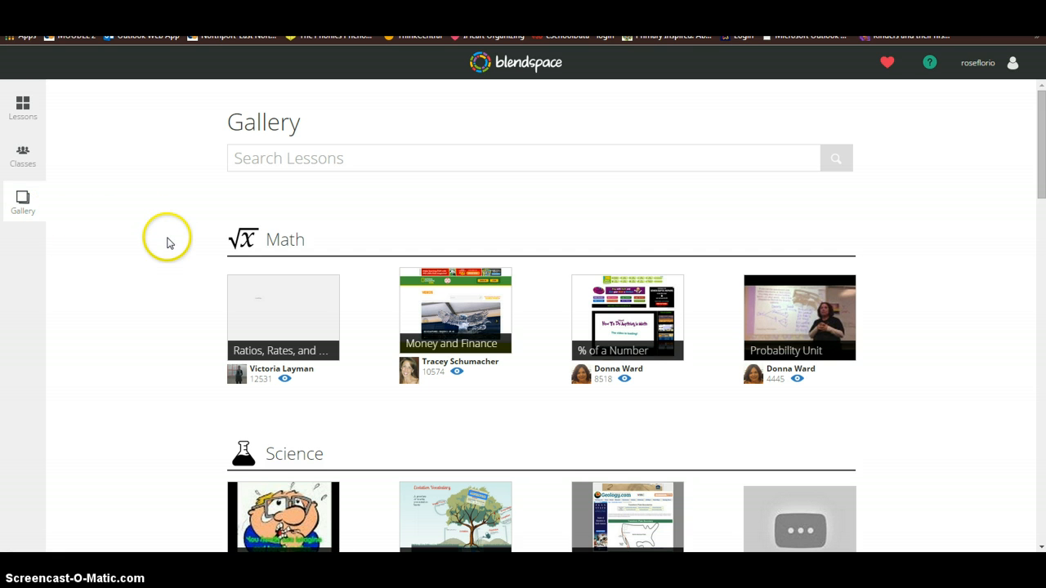
{"action": "left_click", "coordinate": [324, 161]}
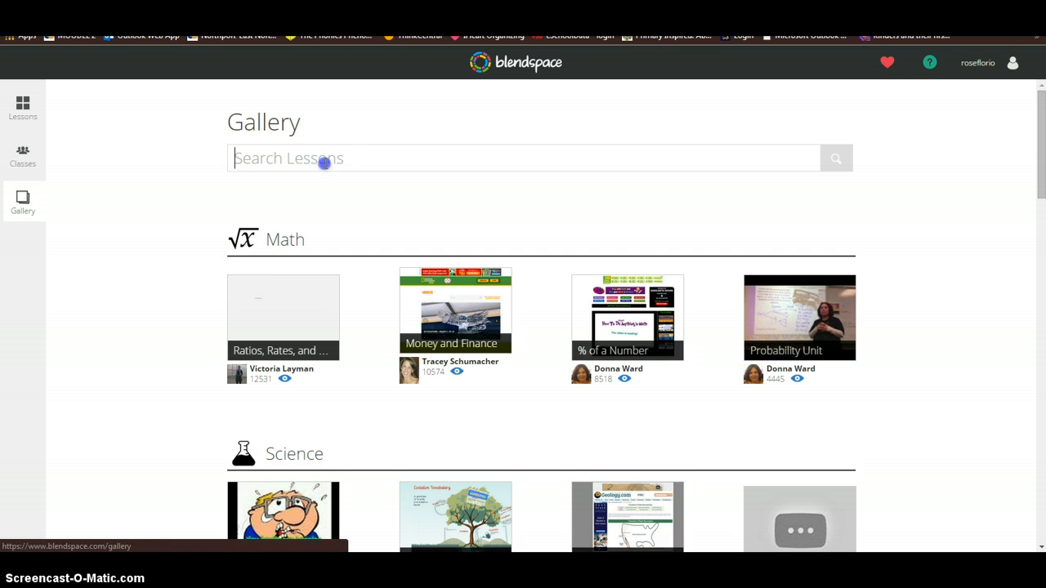
{"action": "type", "text": "animal adaptations"}
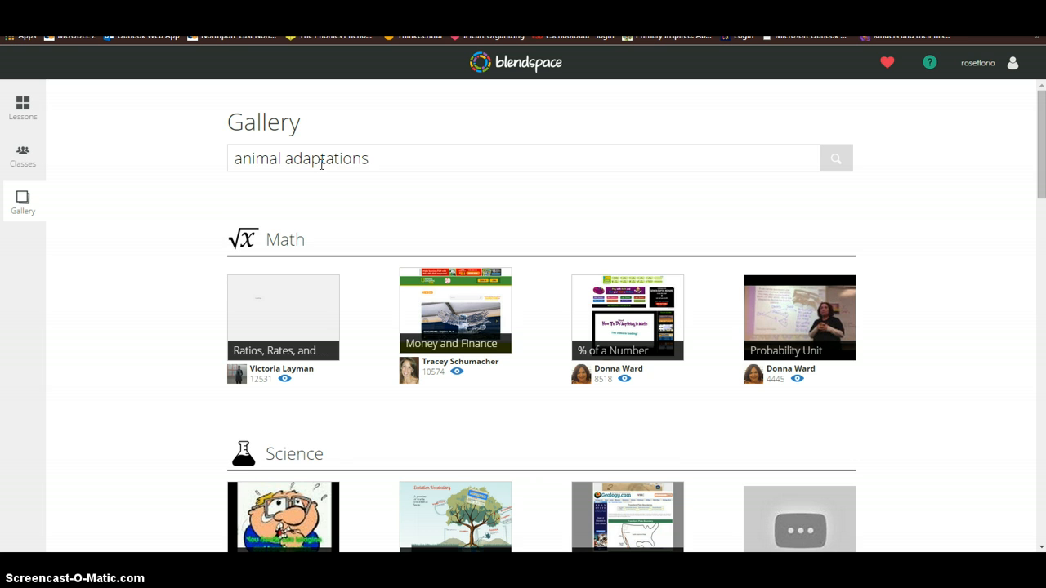
{"action": "key", "text": "Return"}
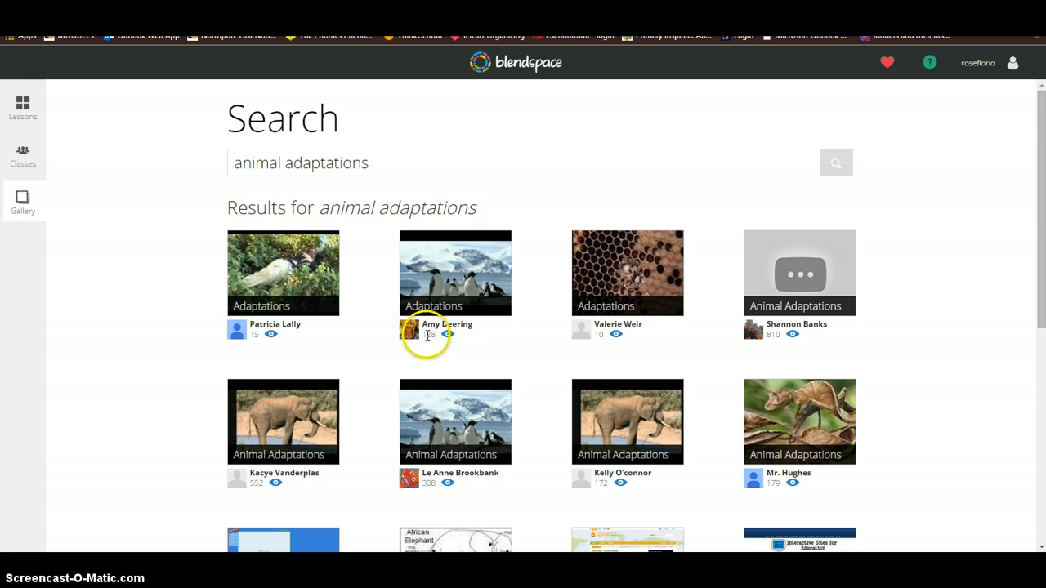
Step: Open the Animal Adaptations lesson with the penguin thumbnail in the second results row and look through all of its resource tiles
{"action": "scroll", "coordinate": [425, 378], "scroll_direction": "down", "scroll_amount": 1}
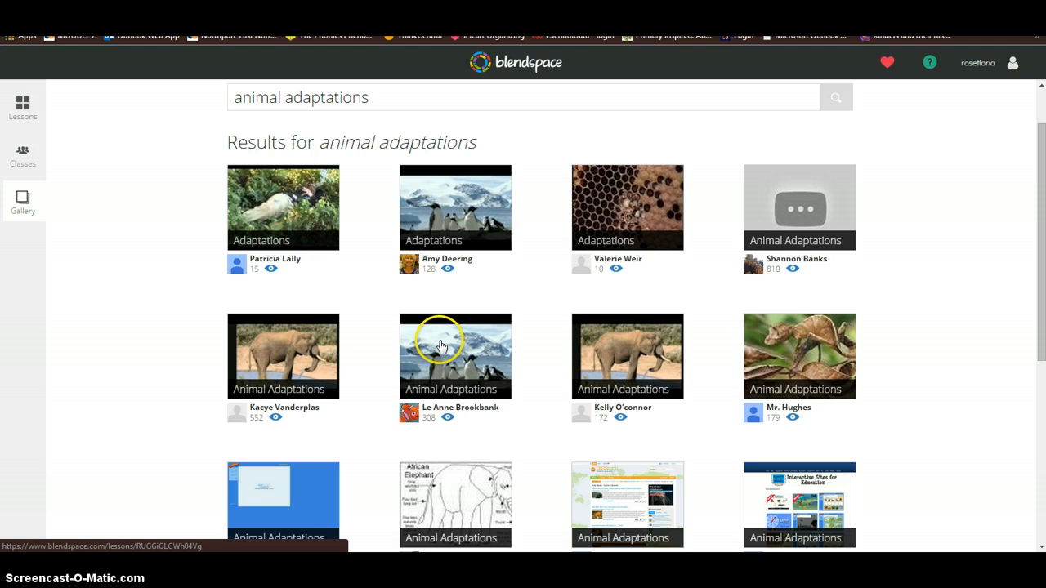
{"action": "left_click", "coordinate": [439, 346]}
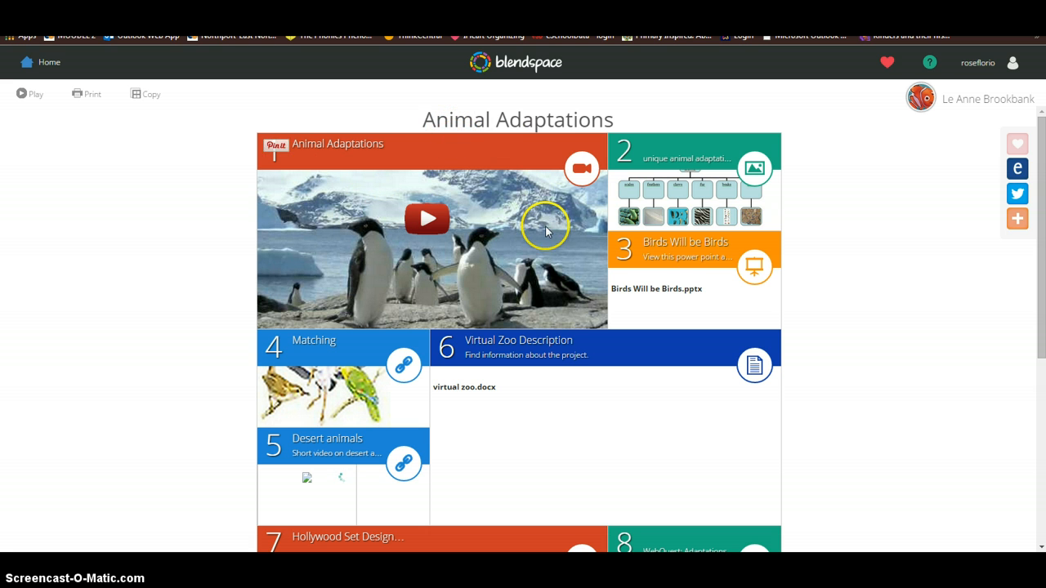
{"action": "scroll", "coordinate": [418, 214], "scroll_direction": "down", "scroll_amount": 1}
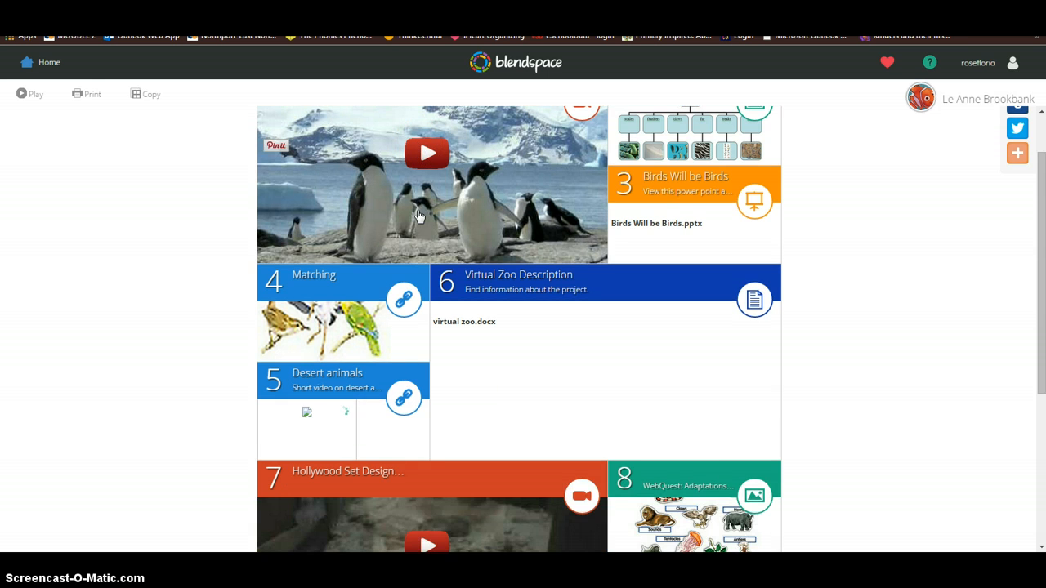
{"action": "scroll", "coordinate": [436, 221], "scroll_direction": "up", "scroll_amount": 1}
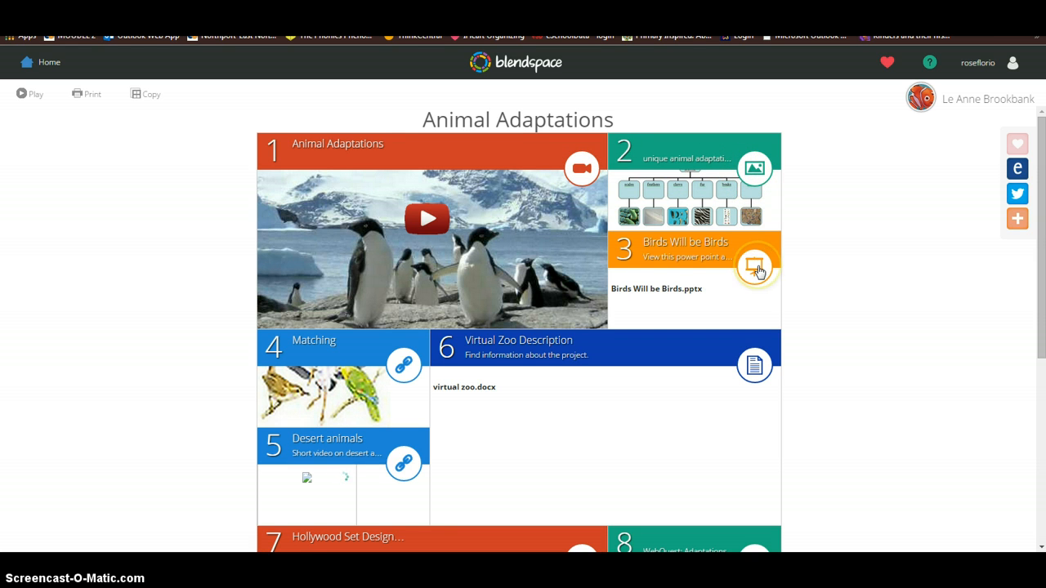
{"action": "left_click", "coordinate": [754, 366]}
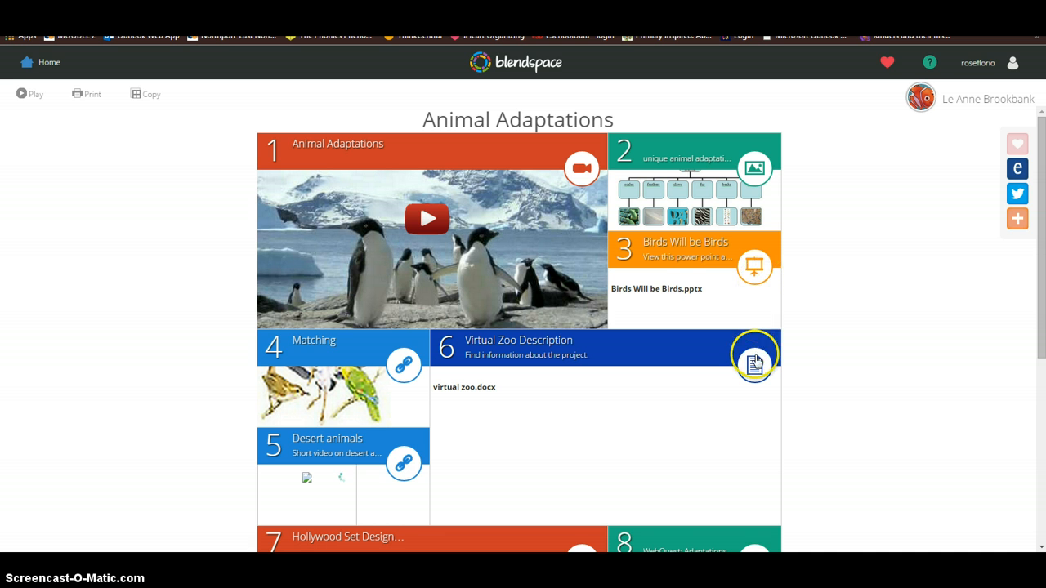
{"action": "left_click", "coordinate": [619, 385]}
{"action": "scroll", "coordinate": [619, 384], "scroll_direction": "down", "scroll_amount": 3}
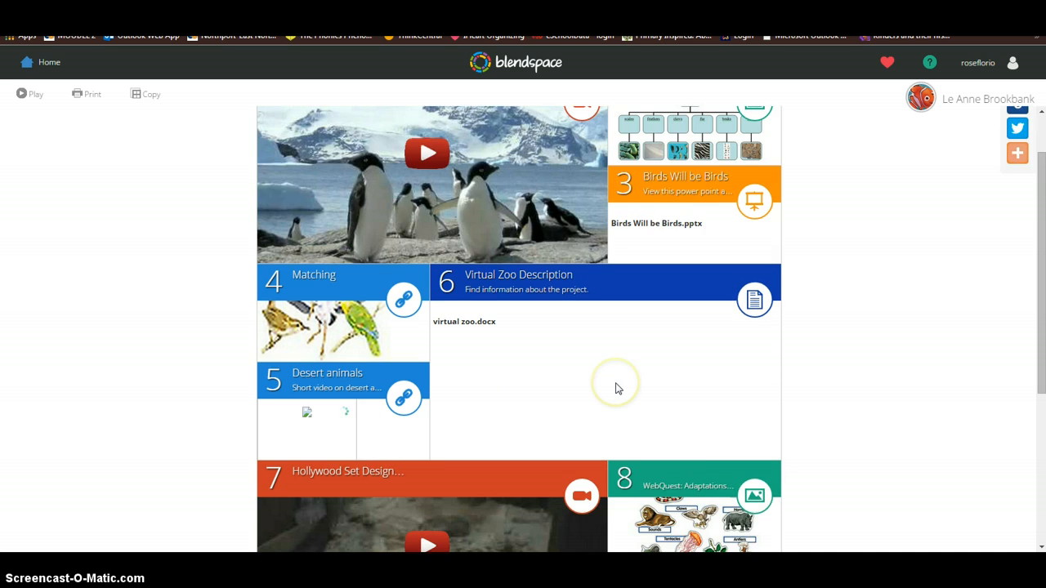
{"action": "left_click", "coordinate": [467, 229]}
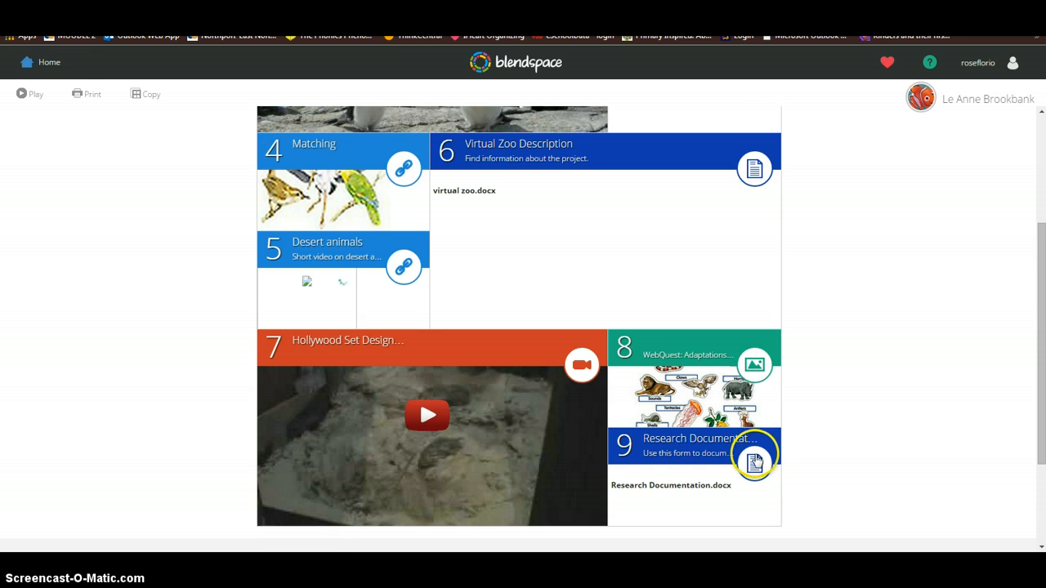
{"action": "scroll", "coordinate": [753, 453], "scroll_direction": "down", "scroll_amount": 2}
{"action": "scroll", "coordinate": [752, 456], "scroll_direction": "up", "scroll_amount": 5}
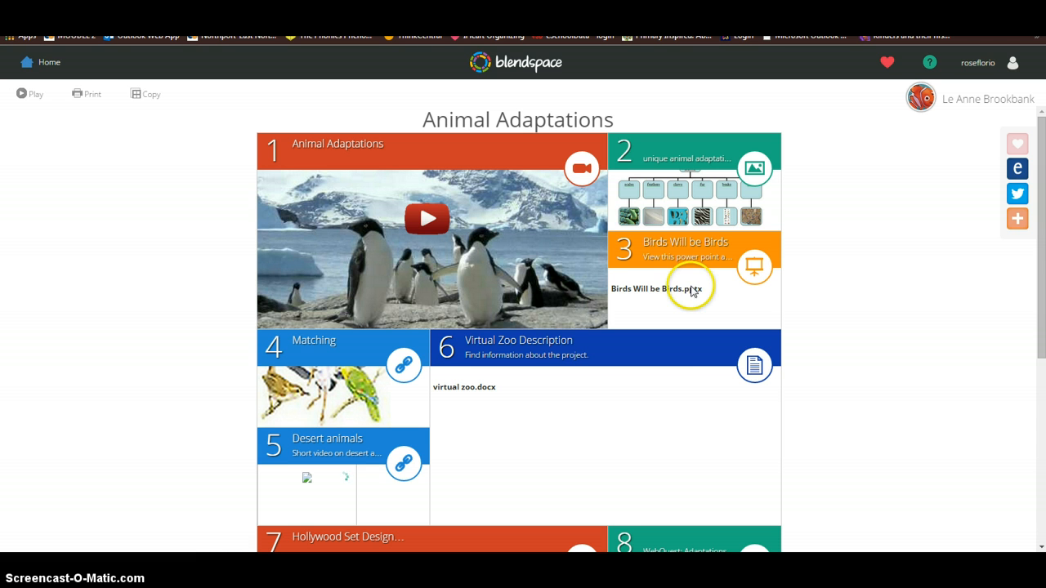
Step: Return to the home page and create a new blank lesson
{"action": "left_click", "coordinate": [58, 63]}
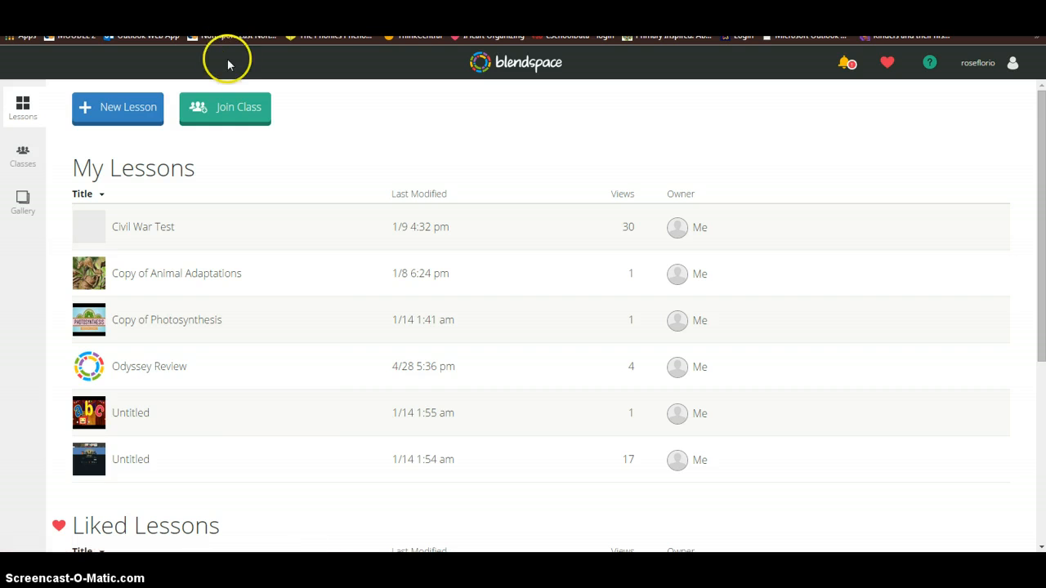
{"action": "left_click", "coordinate": [88, 107]}
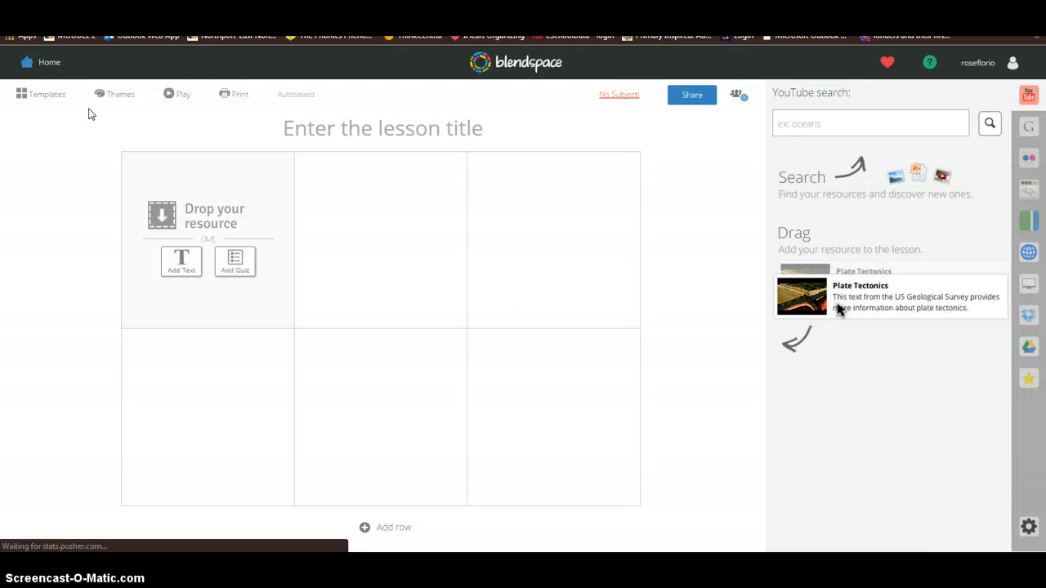
{"action": "mouse_move", "coordinate": [91, 113]}
{"action": "left_mouse_down"}
{"action": "mouse_move", "coordinate": [180, 115]}
{"action": "mouse_move", "coordinate": [446, 156]}
{"action": "mouse_move", "coordinate": [432, 151]}
{"action": "mouse_move", "coordinate": [945, 166]}
{"action": "mouse_move", "coordinate": [1020, 114]}
{"action": "left_mouse_up"}
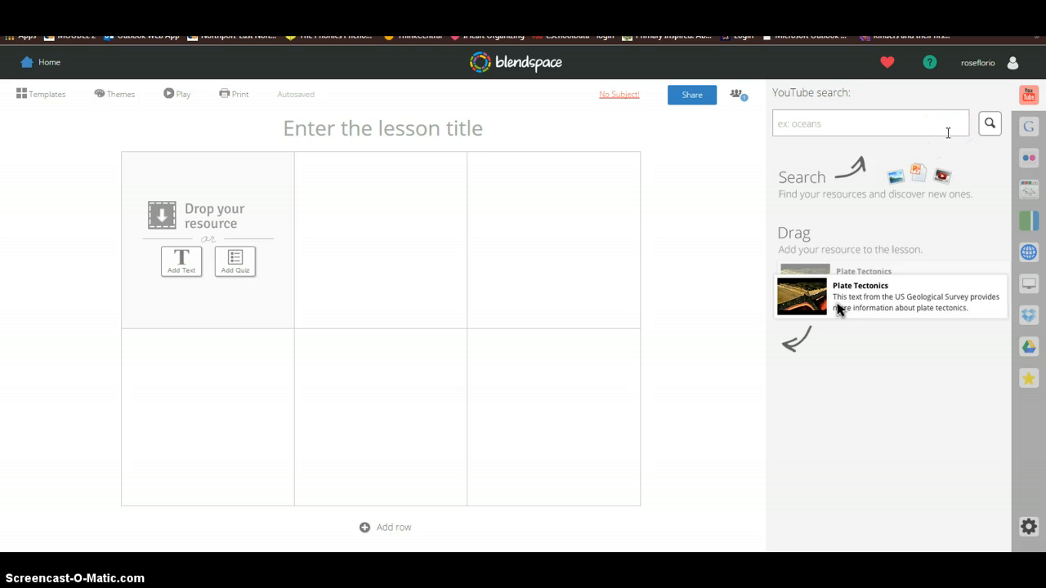
Step: Search YouTube for "animal adaptations" from the lesson editor
{"action": "left_click", "coordinate": [951, 145]}
{"action": "left_click", "coordinate": [953, 123]}
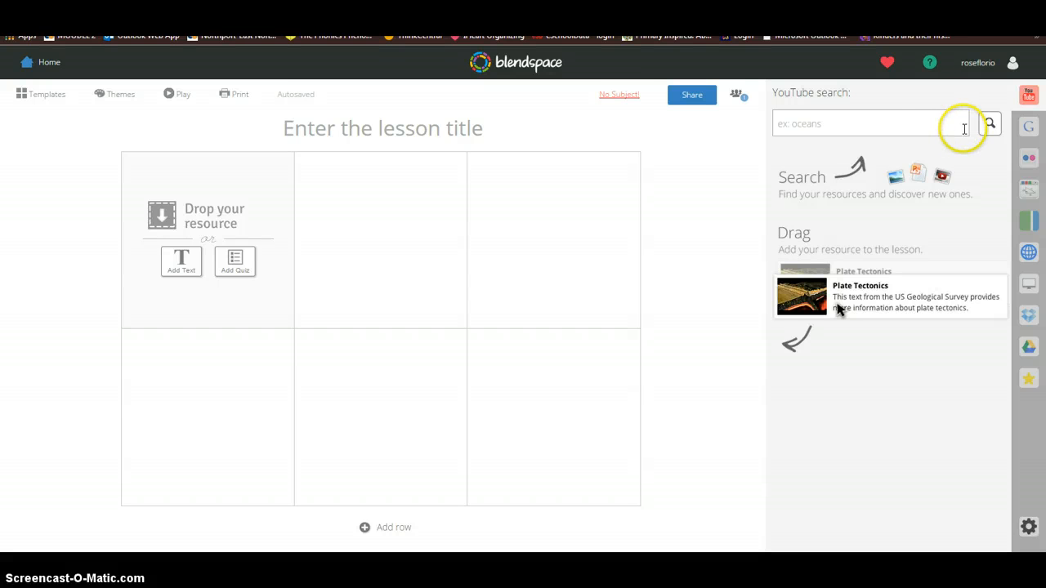
{"action": "left_click", "coordinate": [859, 127]}
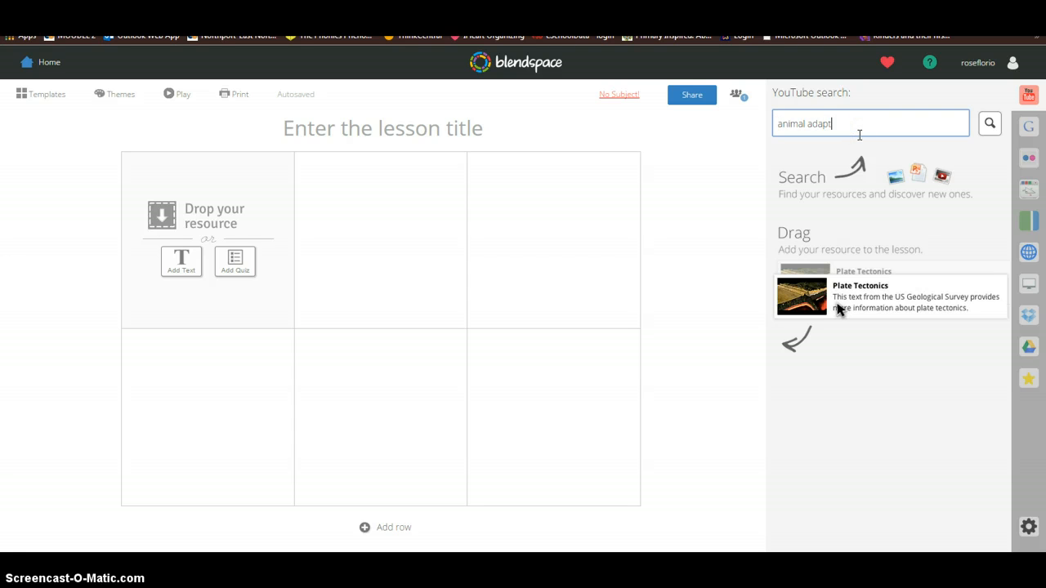
{"action": "key", "text": "Return"}
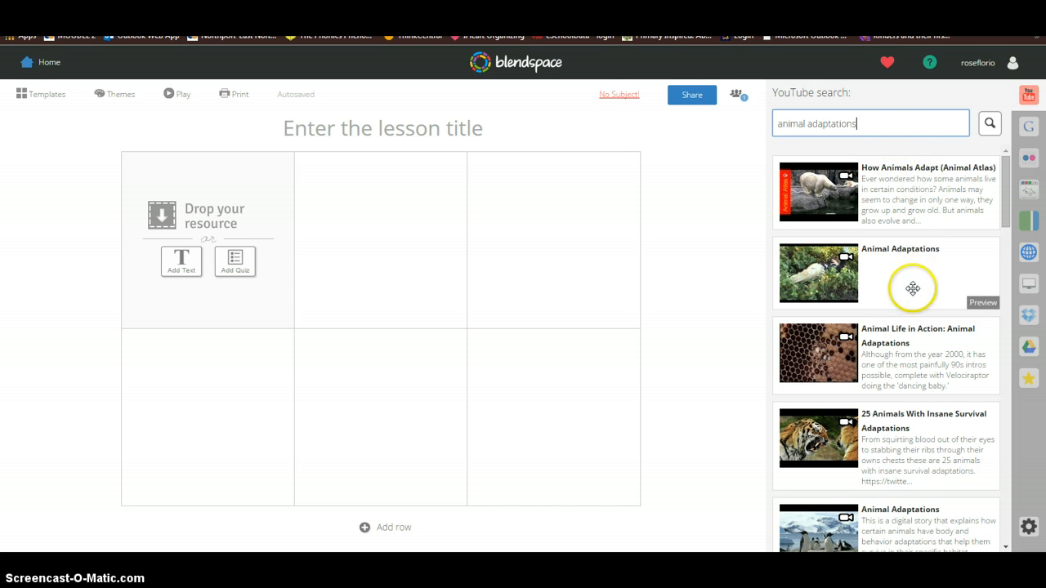
Step: Preview the video "25 Animals With Insane Survival Adaptations" and add it to the middle cell of the lesson grid's first row
{"action": "scroll", "coordinate": [912, 368], "scroll_direction": "down", "scroll_amount": 1}
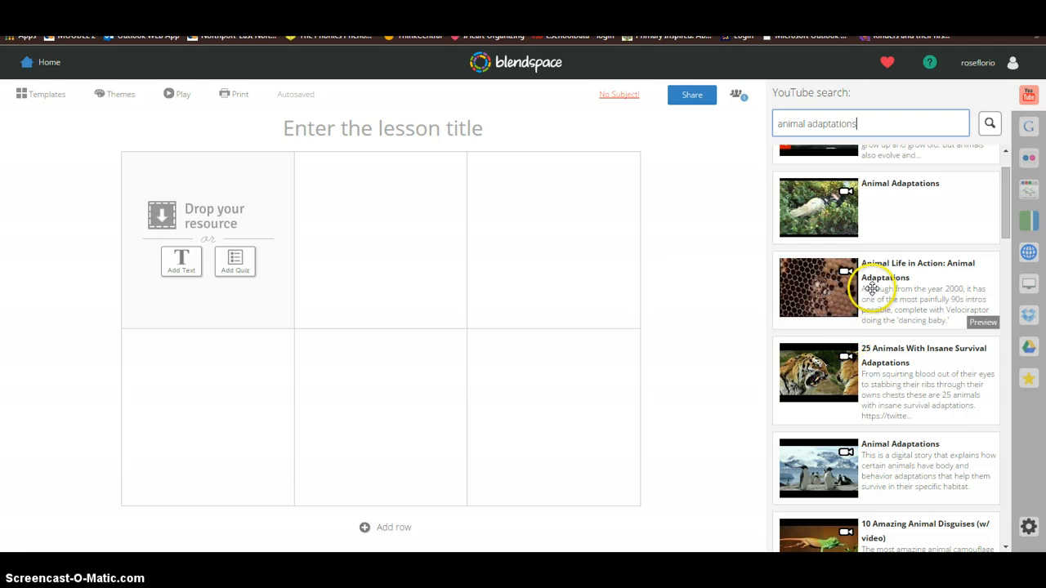
{"action": "left_click", "coordinate": [817, 385]}
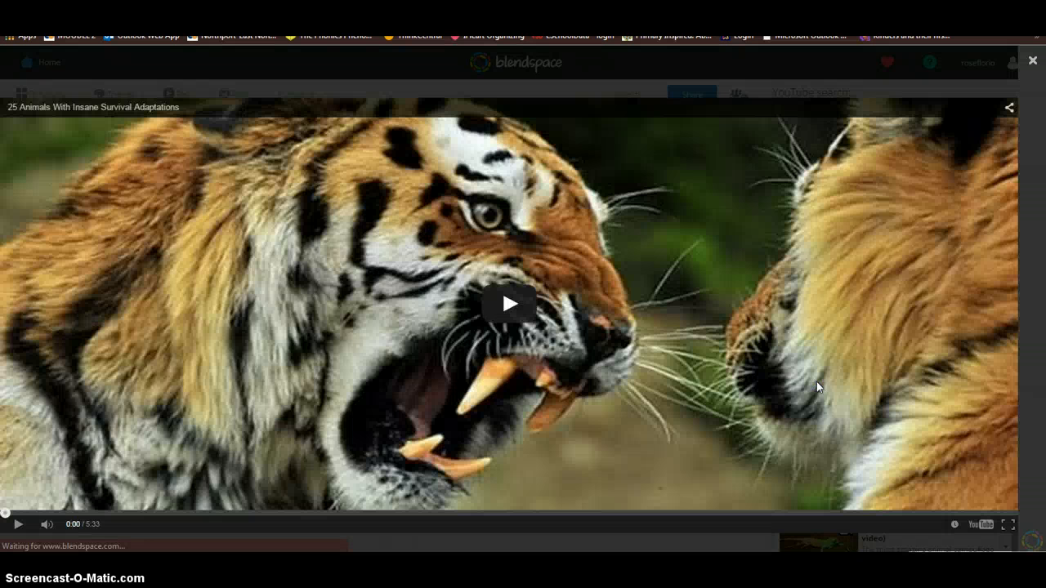
{"action": "left_click", "coordinate": [508, 310]}
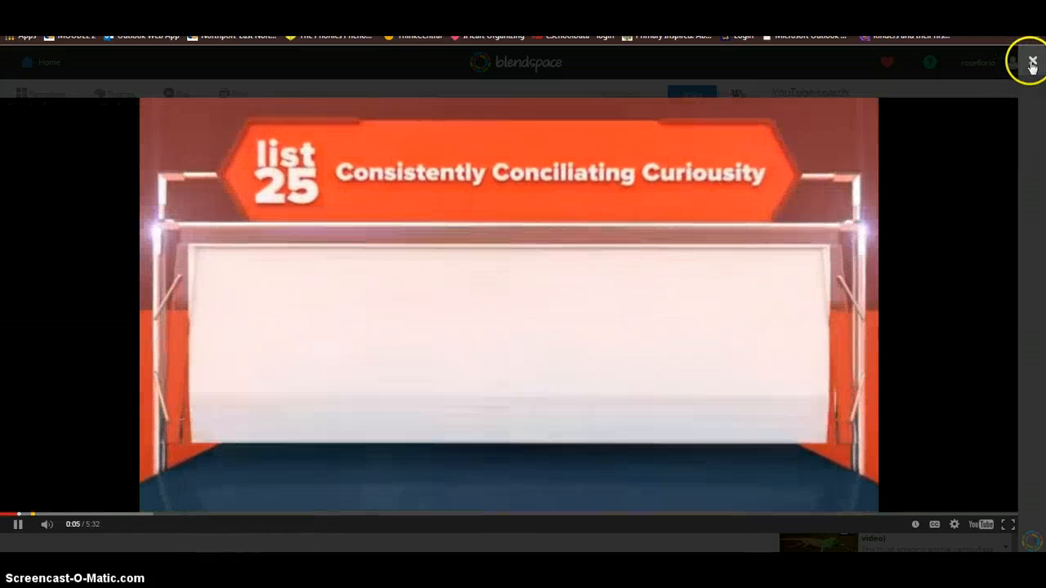
{"action": "left_click", "coordinate": [1032, 59]}
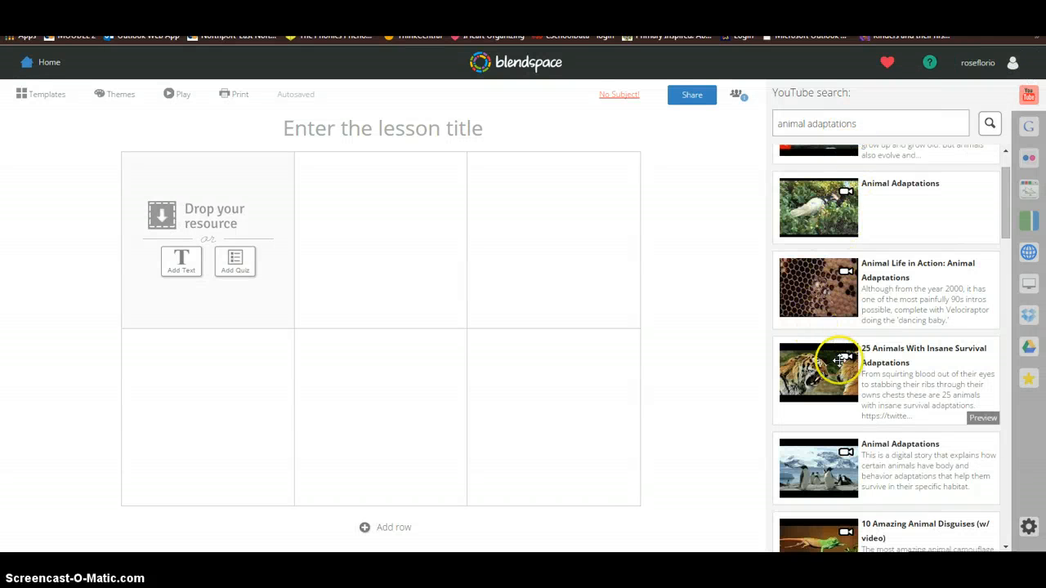
{"action": "left_click_drag", "start_coordinate": [840, 359], "coordinate": [433, 253]}
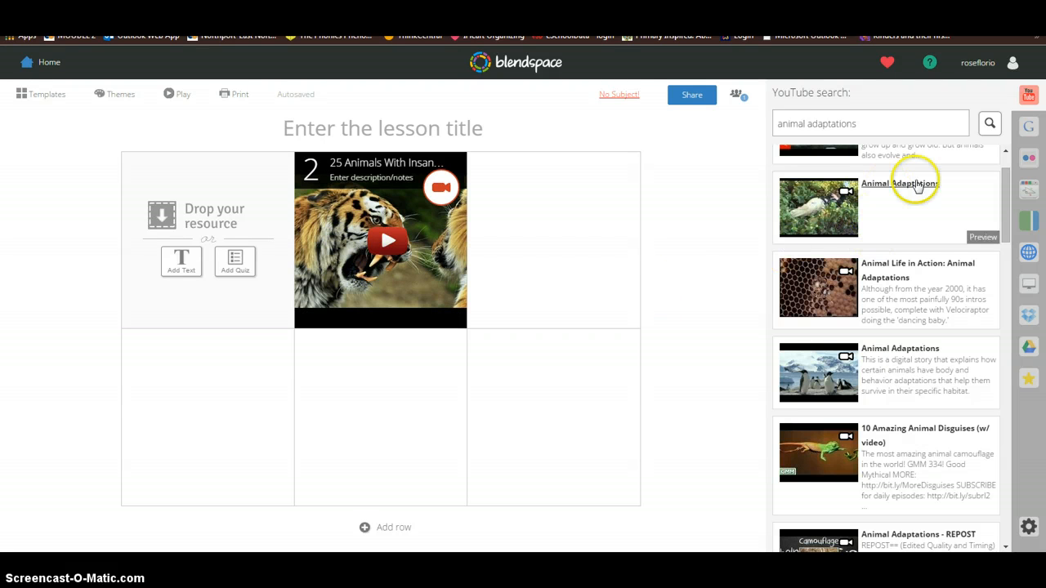
Step: Run a Google web search for "animal adaptations" in the lesson editor
{"action": "left_click", "coordinate": [1029, 128]}
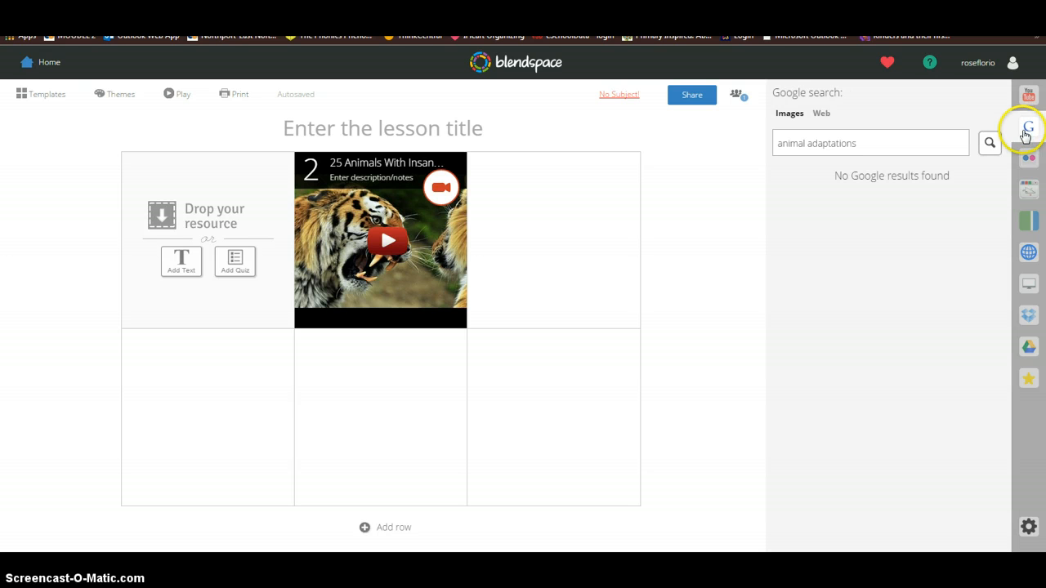
{"action": "left_click", "coordinate": [911, 139]}
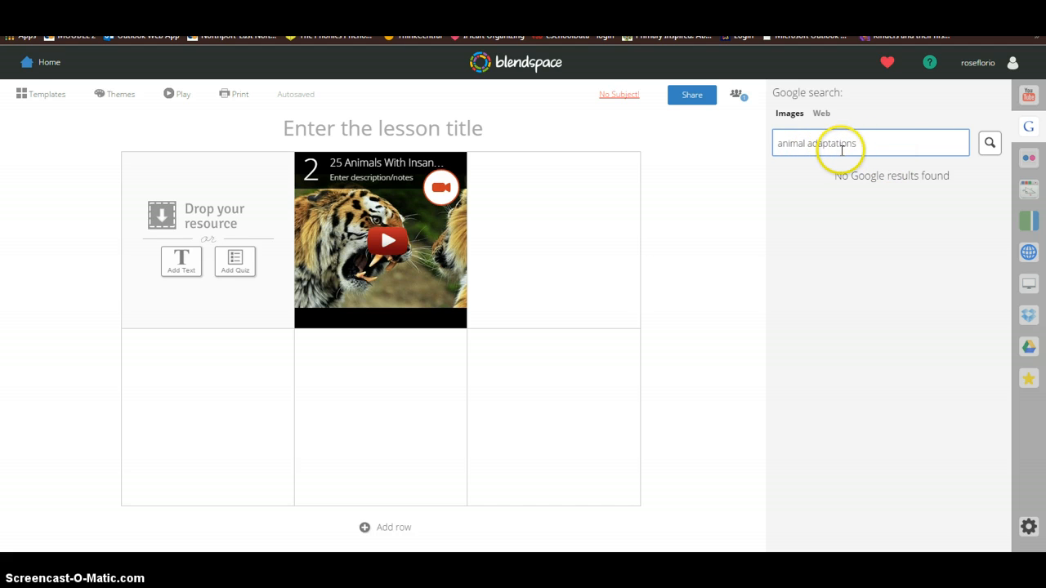
{"action": "left_click", "coordinate": [818, 116]}
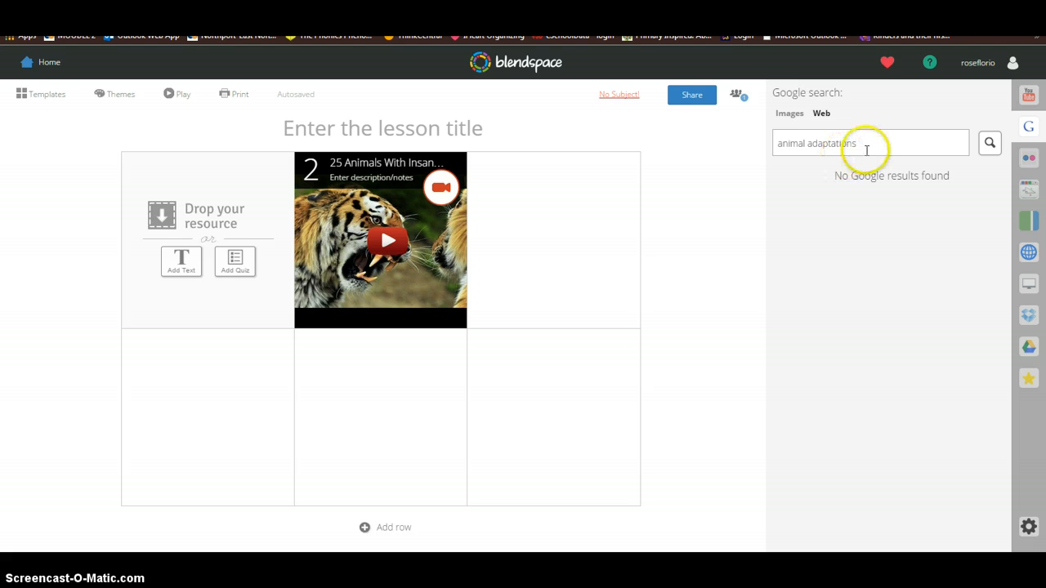
{"action": "left_click_drag", "start_coordinate": [866, 147], "coordinate": [745, 146]}
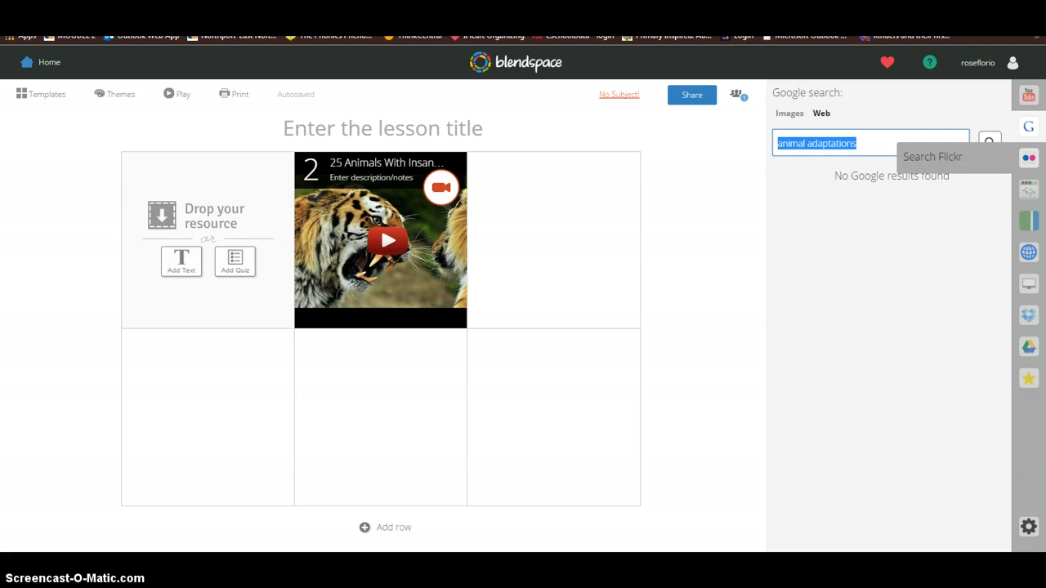
{"action": "type", "text": "an"}
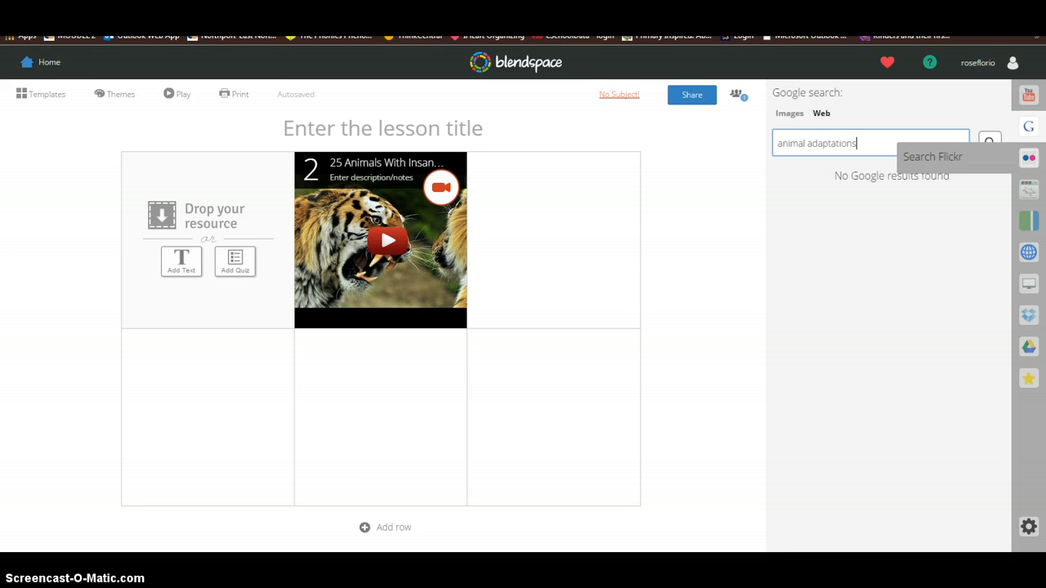
{"action": "left_click", "coordinate": [989, 142]}
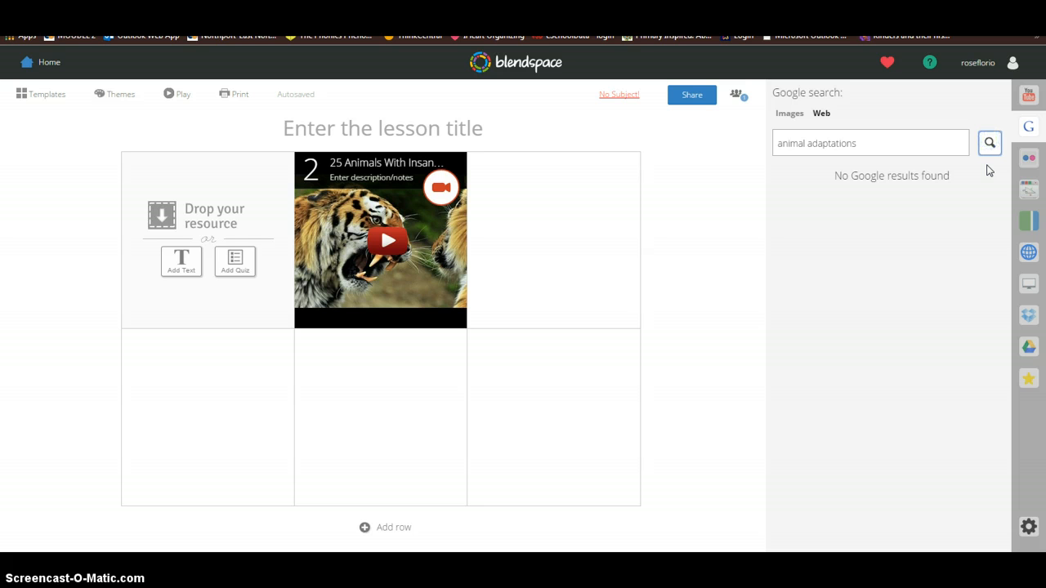
Step: Search Google's web results for "tigers", and check the image results for the same term
{"action": "left_click_drag", "start_coordinate": [869, 144], "coordinate": [735, 147]}
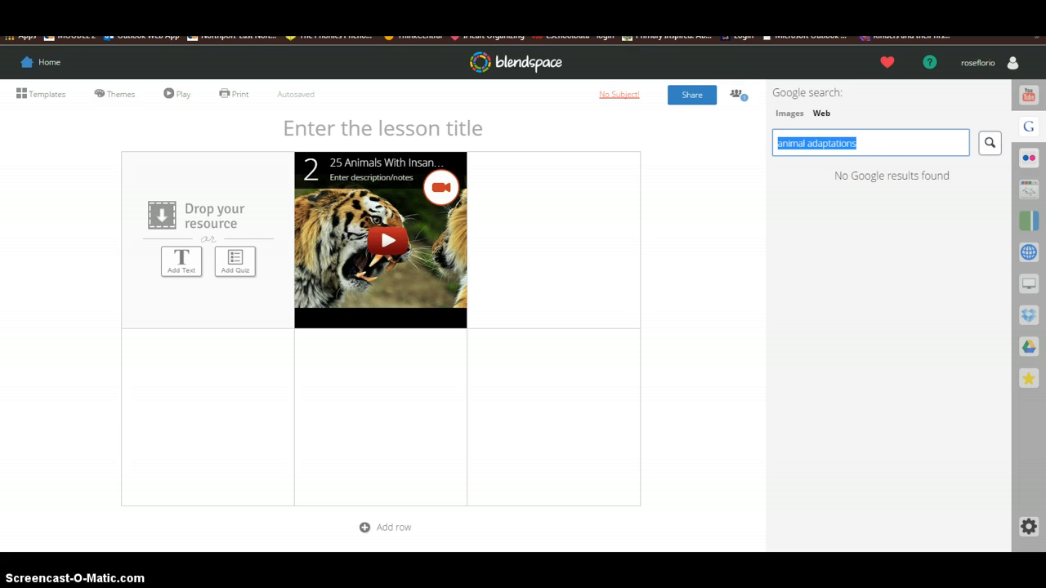
{"action": "type", "text": "tigers"}
{"action": "key", "text": "Return"}
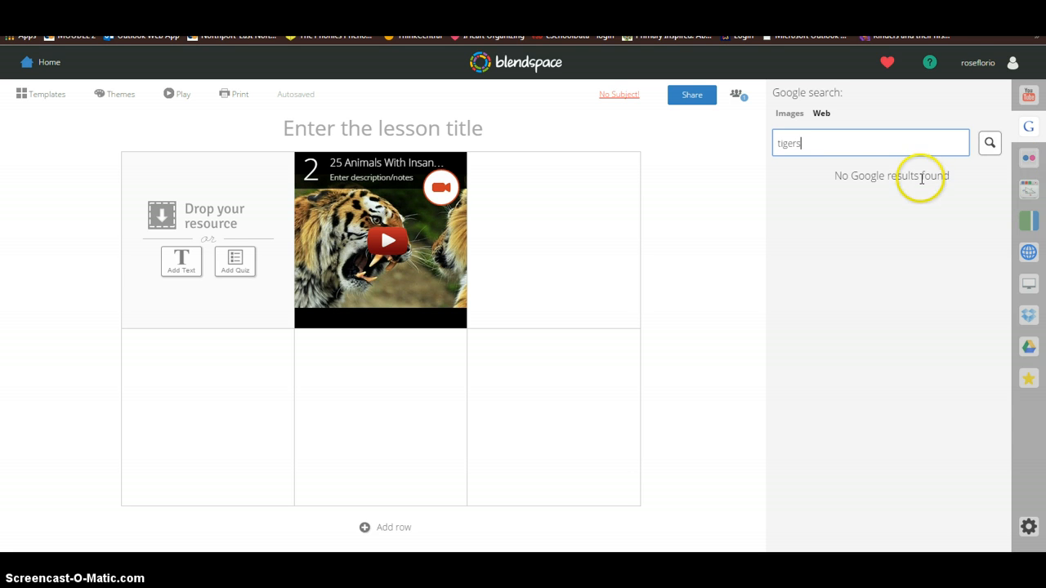
{"action": "left_click", "coordinate": [788, 113]}
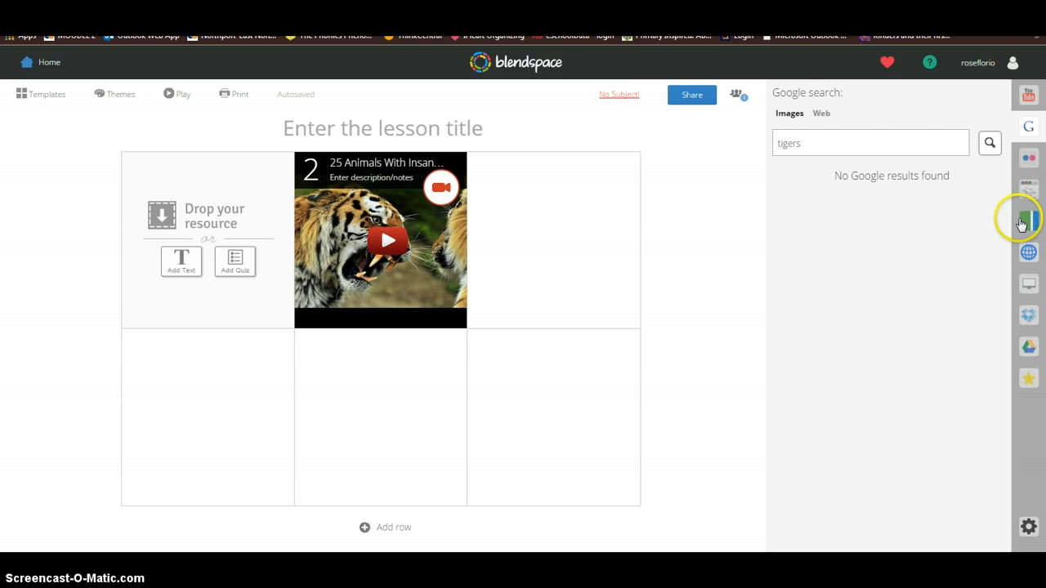
Step: Upload the file "animal example grade 2" from the 2nd Grade Animals folder on the home drive
{"action": "left_click", "coordinate": [1029, 286]}
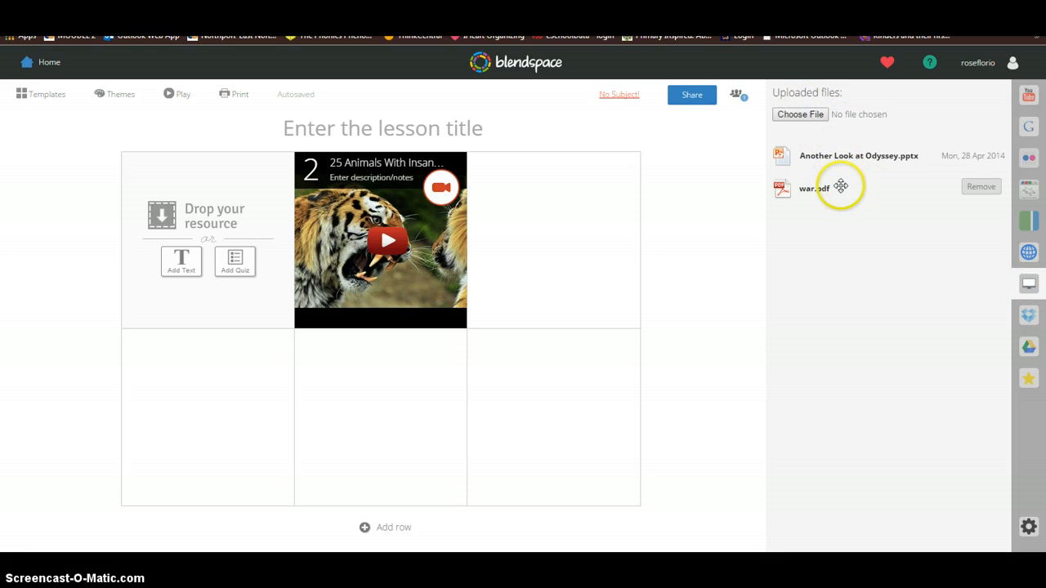
{"action": "left_click", "coordinate": [807, 117]}
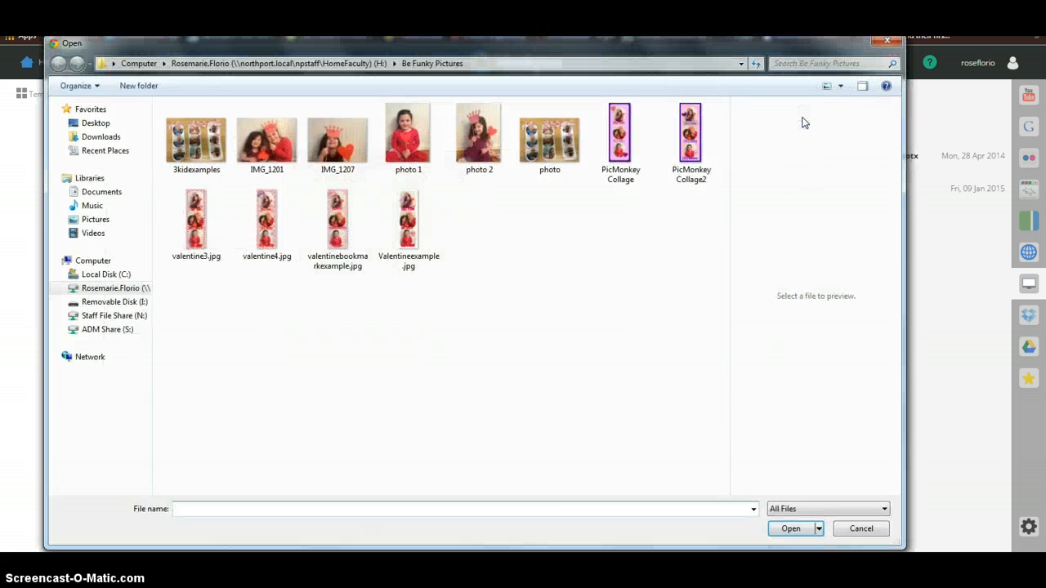
{"action": "left_click", "coordinate": [107, 289]}
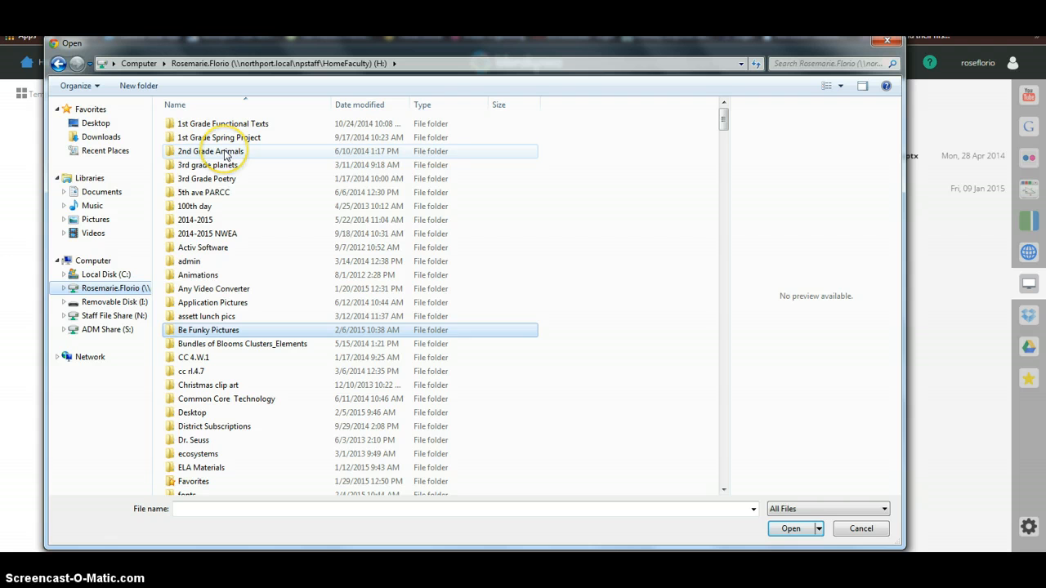
{"action": "double_click", "coordinate": [211, 152]}
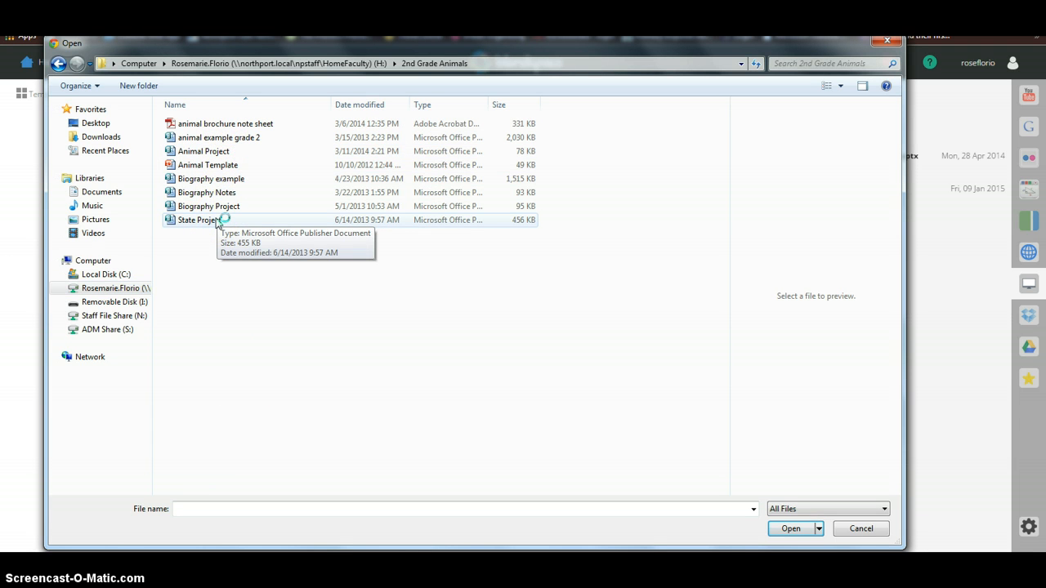
{"action": "left_click", "coordinate": [209, 139]}
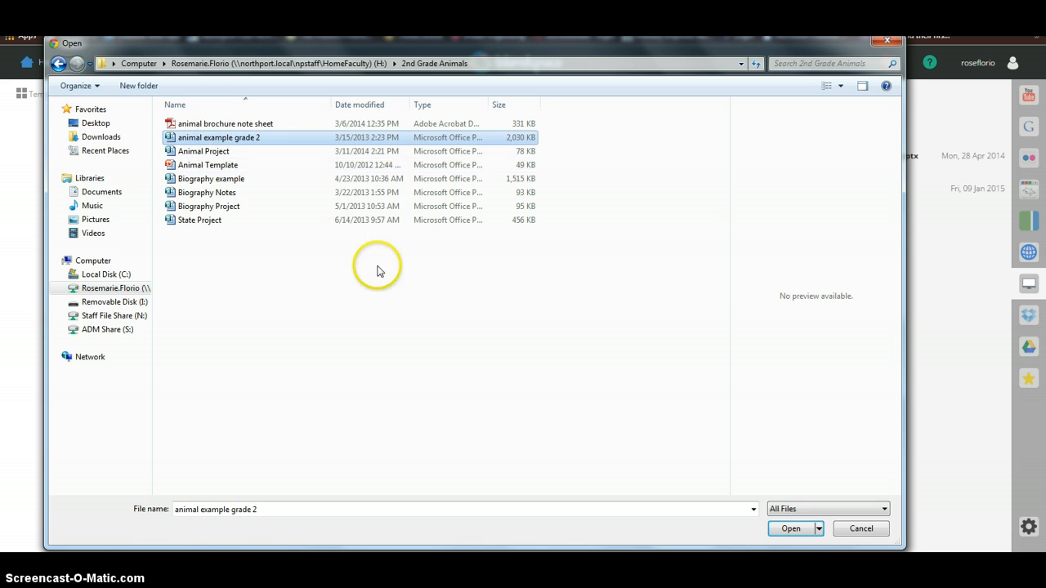
{"action": "left_click", "coordinate": [791, 528]}
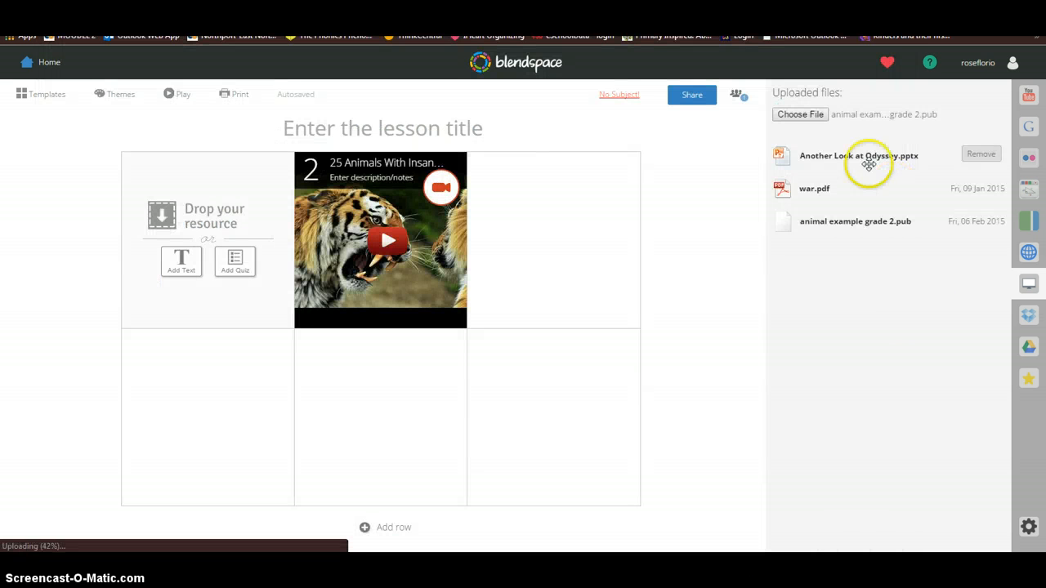
Step: Place animal example grade 2.pub in the third cell of the first row and label it "This is may Animal Project"
{"action": "left_click_drag", "start_coordinate": [844, 224], "coordinate": [560, 226]}
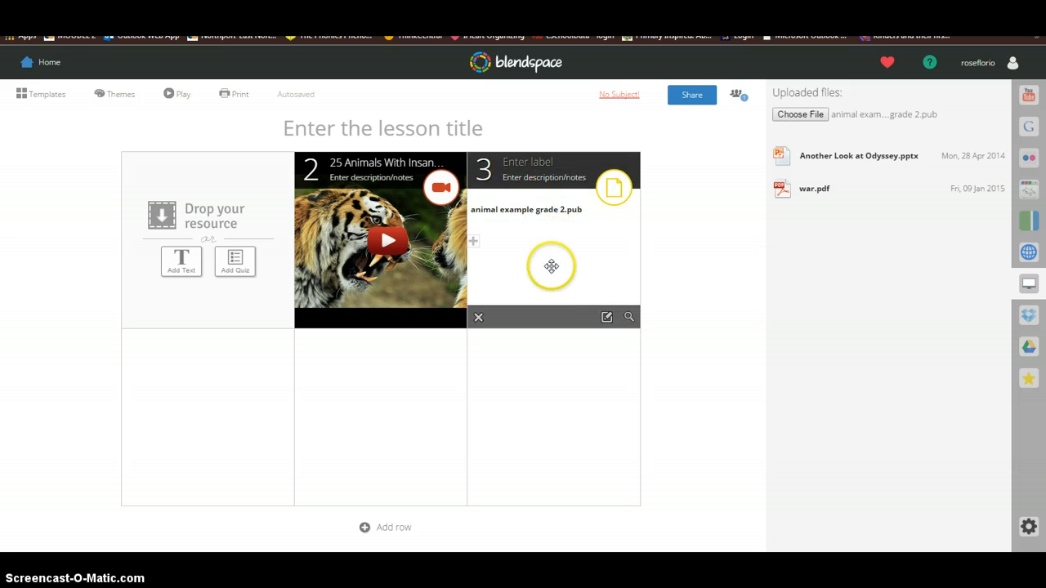
{"action": "left_click", "coordinate": [515, 162]}
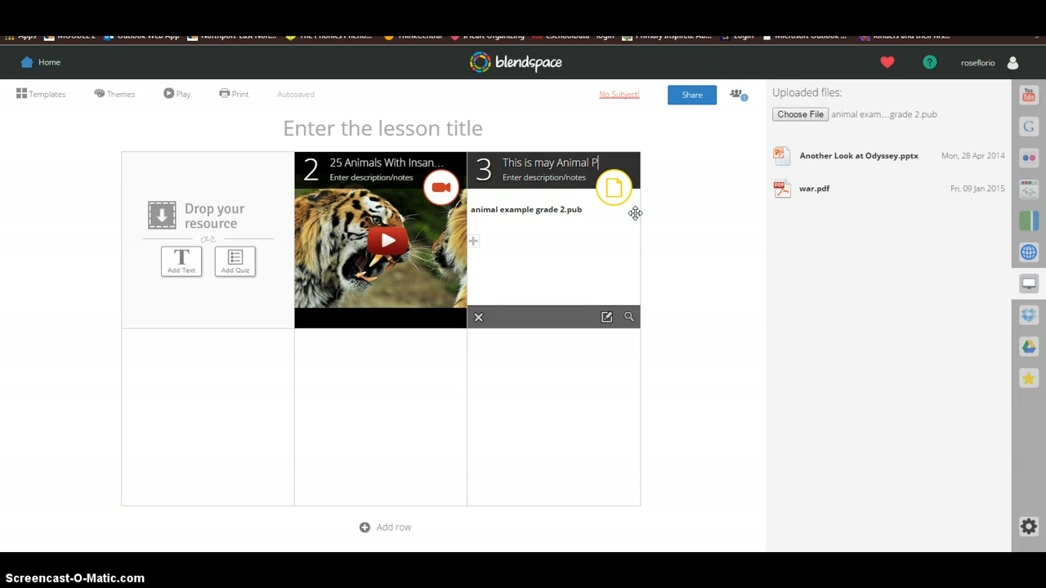
{"action": "type", "text": "t"}
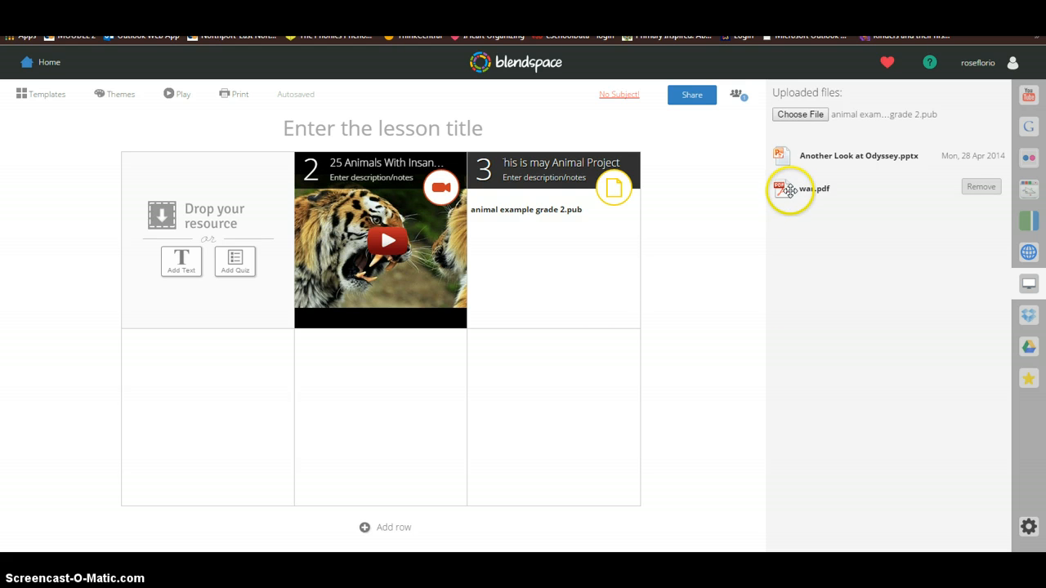
Step: Place war.pdf in the third cell of the second row and label it "This is my project on WWI"
{"action": "left_click_drag", "start_coordinate": [789, 192], "coordinate": [546, 397]}
{"action": "left_click", "coordinate": [531, 341]}
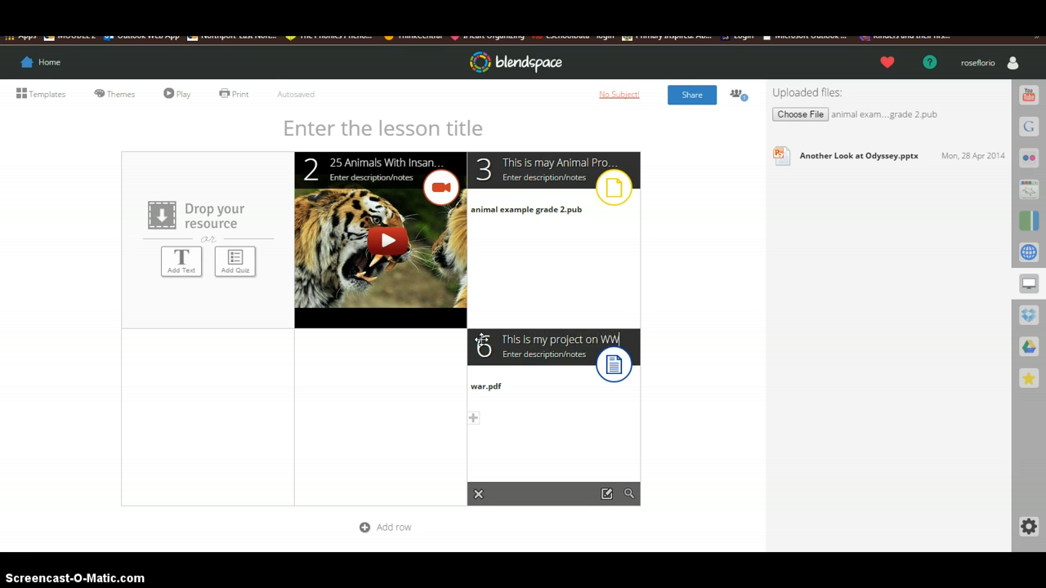
{"action": "type", "text": "I"}
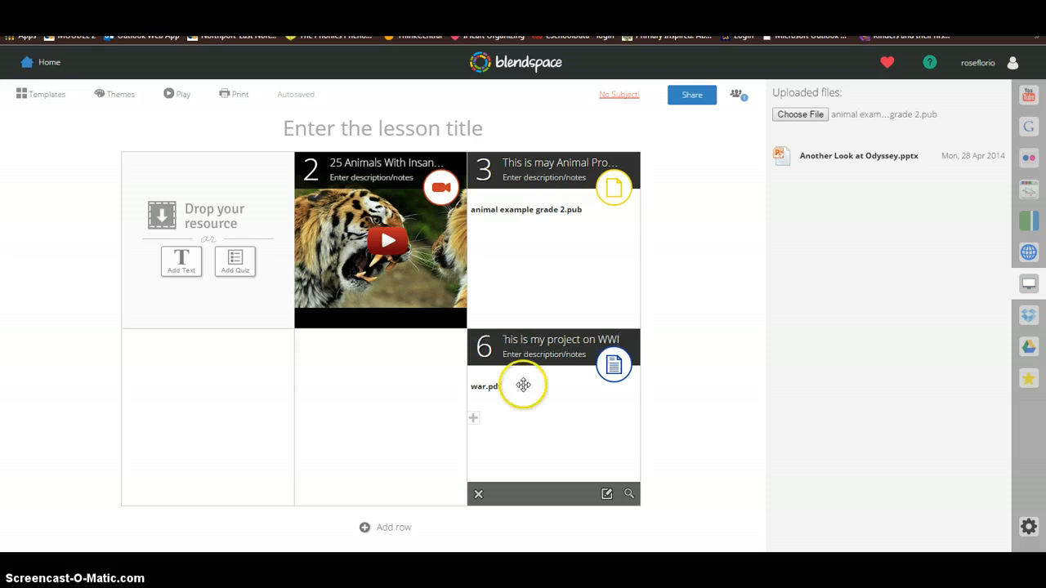
Step: Add a text resource reading "MY PORTFOLIO" to the first cell of the lesson grid
{"action": "left_click", "coordinate": [185, 262]}
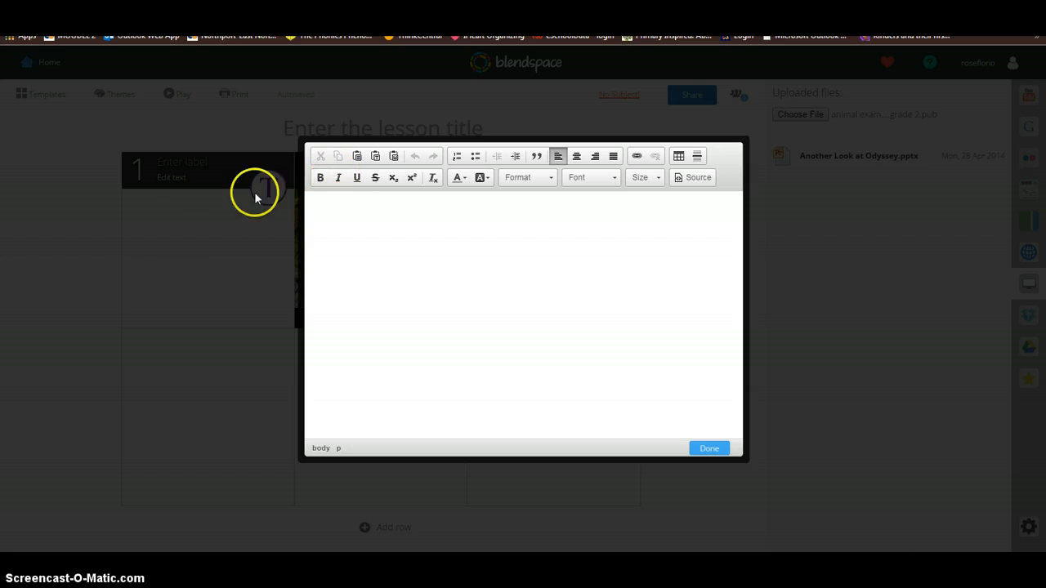
{"action": "left_click", "coordinate": [455, 251]}
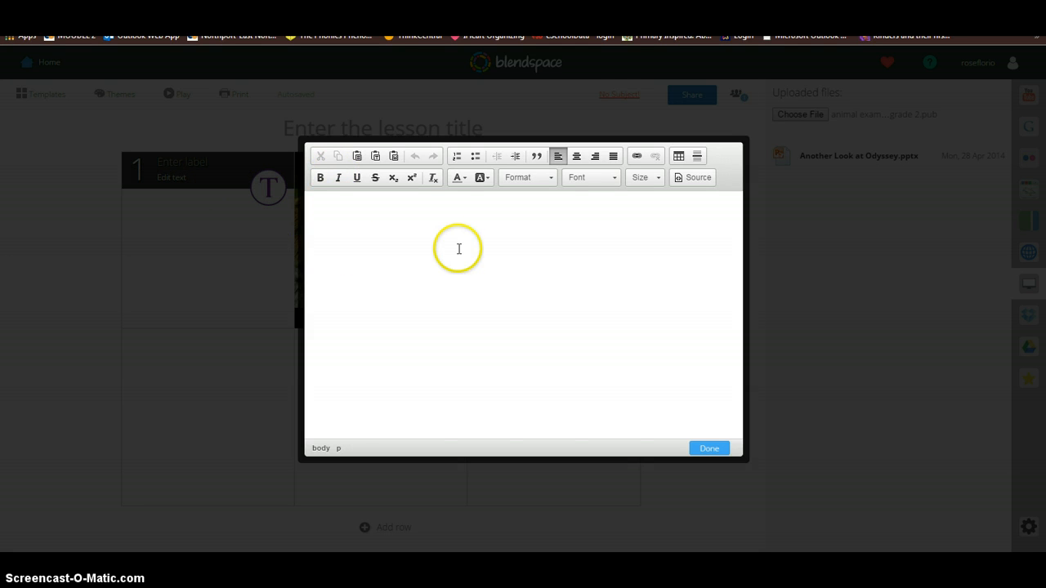
{"action": "type", "text": "MY PORTFOLOFIO"}
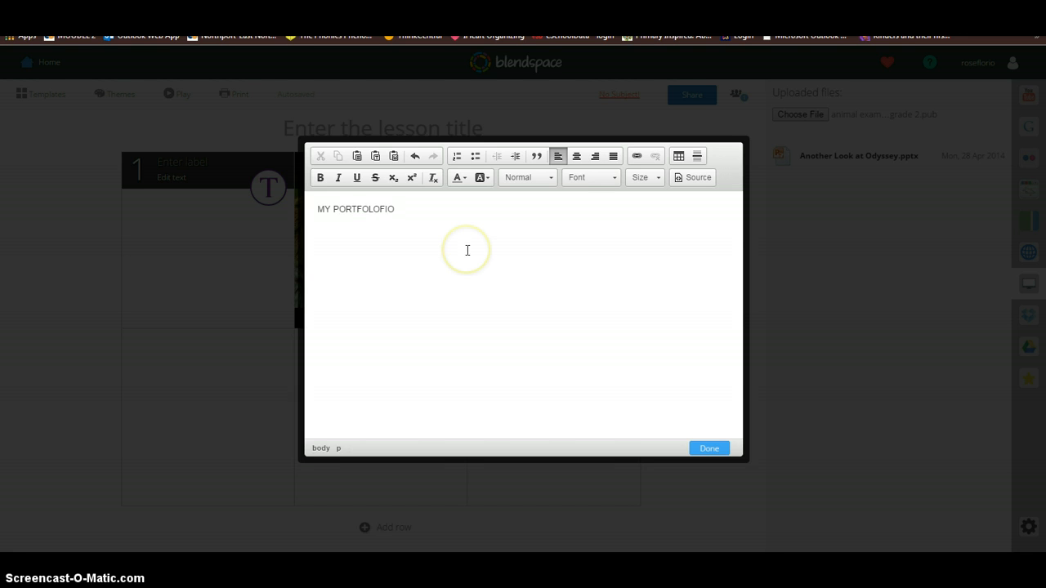
{"action": "left_click_drag", "start_coordinate": [368, 209], "coordinate": [408, 213]}
Step: Set the "MY PORTFOLIO" text to font size 22, centre it, and save the text resource
{"action": "left_click_drag", "start_coordinate": [311, 204], "coordinate": [392, 210]}
{"action": "left_click", "coordinate": [654, 184]}
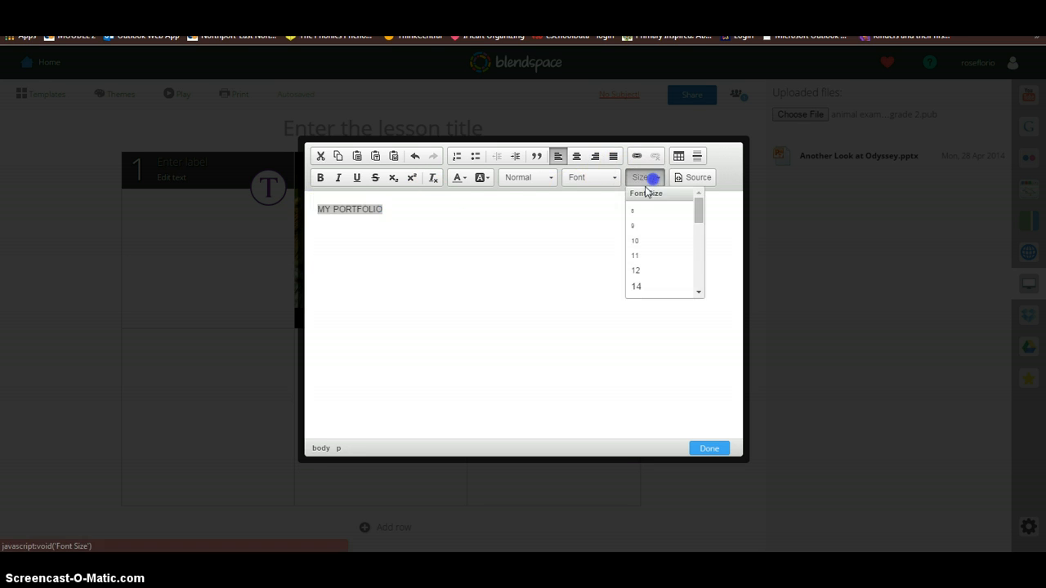
{"action": "left_click", "coordinate": [695, 296]}
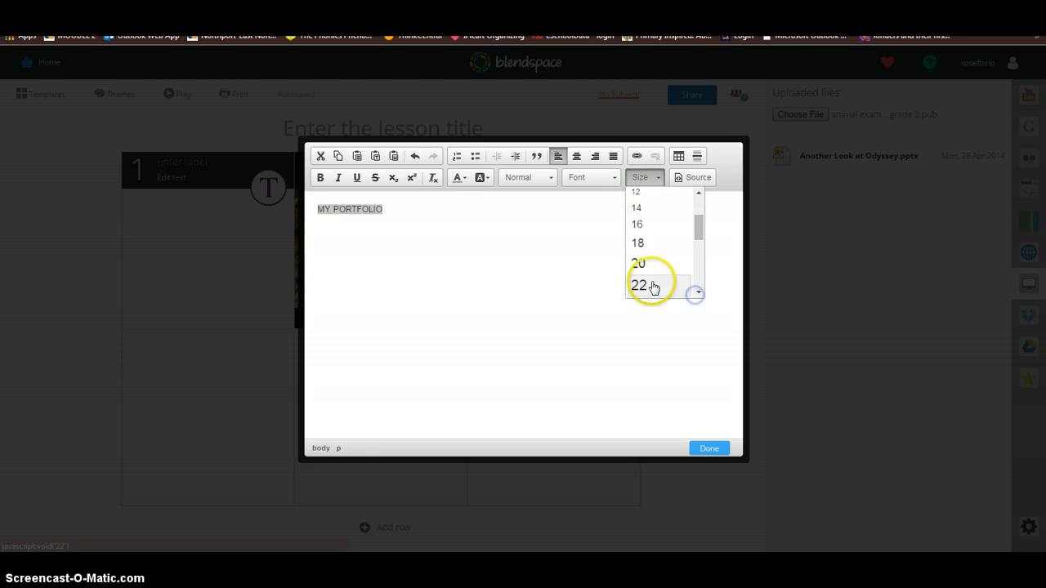
{"action": "left_click", "coordinate": [653, 286]}
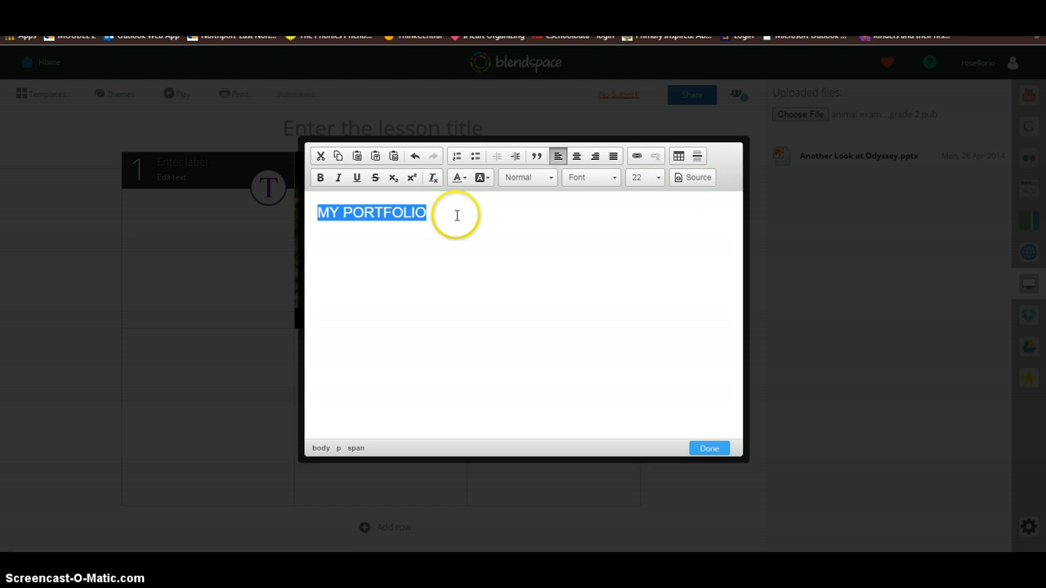
{"action": "left_click", "coordinate": [577, 156]}
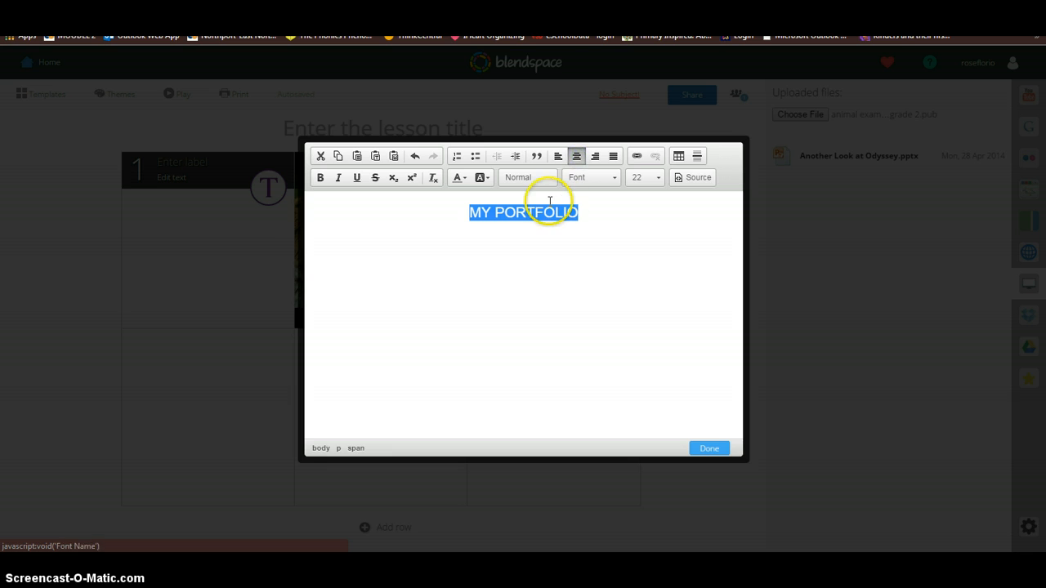
{"action": "left_click", "coordinate": [714, 451]}
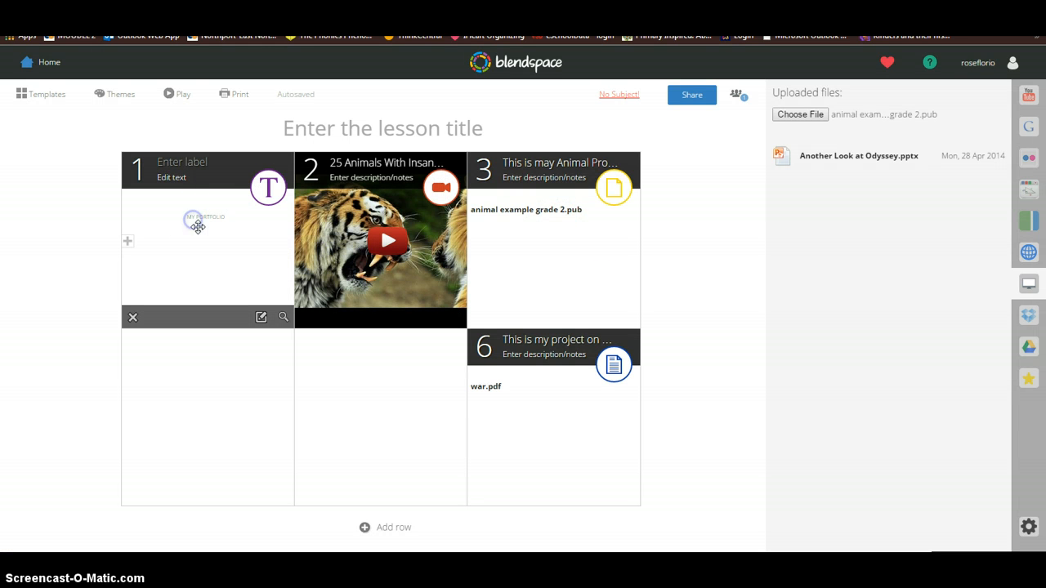
Step: Reopen the "MY PORTFOLIO" text resource for editing, enlarge its text to font size 72, and save it
{"action": "left_click", "coordinate": [261, 317]}
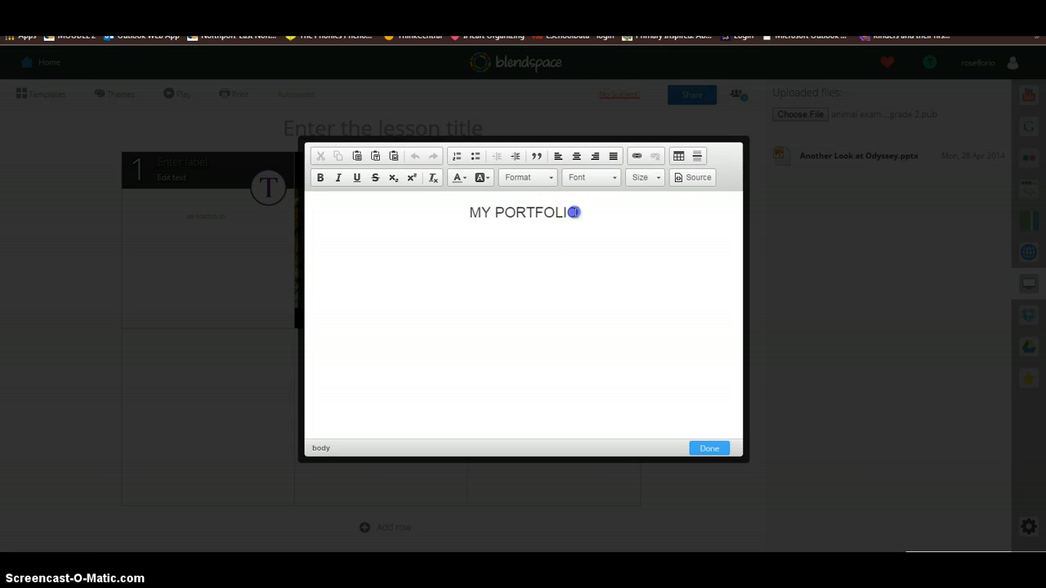
{"action": "left_click_drag", "start_coordinate": [574, 212], "coordinate": [411, 205]}
{"action": "left_click", "coordinate": [658, 178]}
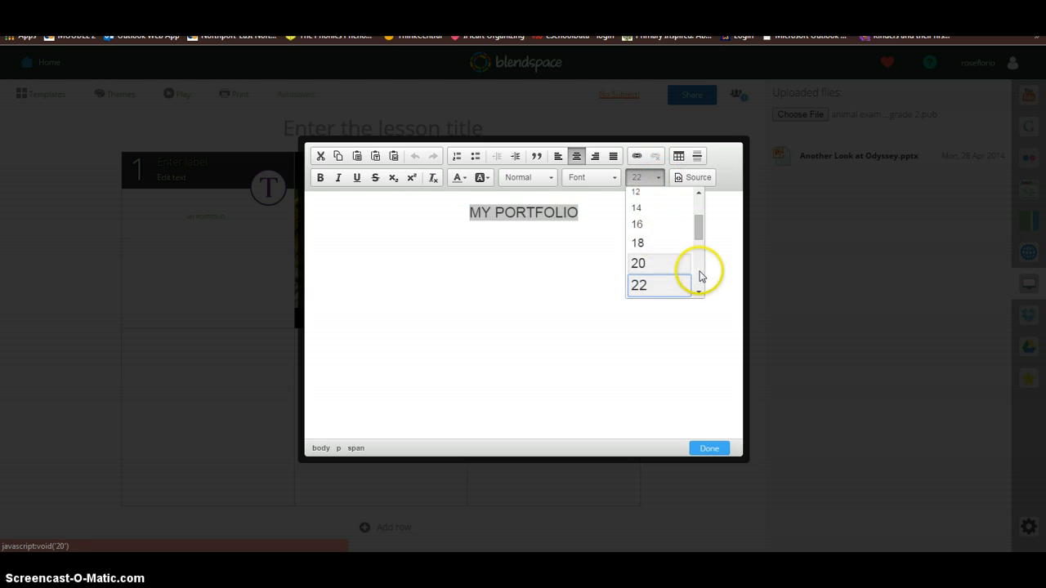
{"action": "scroll", "coordinate": [695, 245], "scroll_direction": "down", "scroll_amount": 5}
{"action": "left_click", "coordinate": [699, 284]}
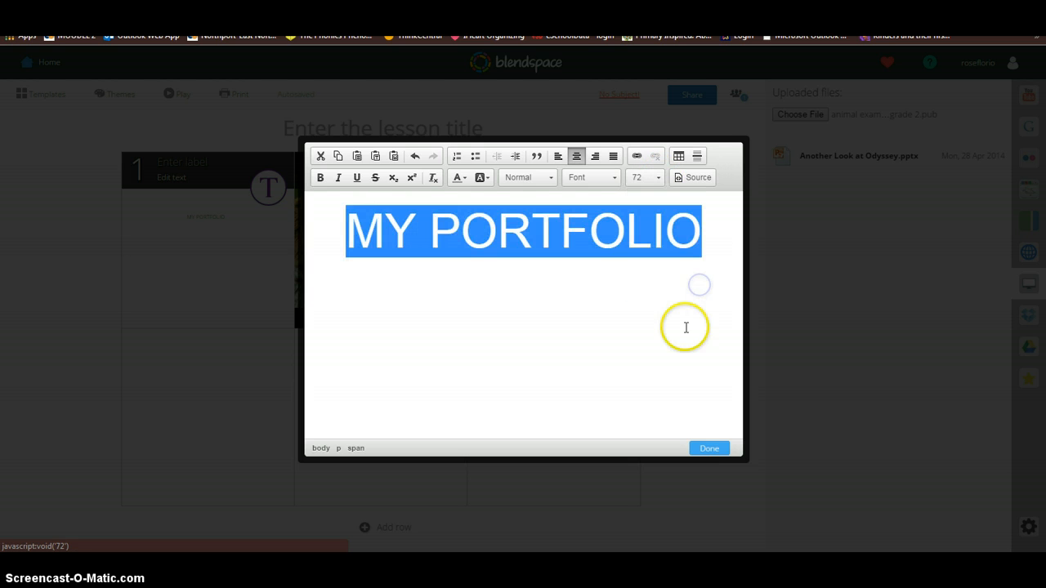
{"action": "left_click", "coordinate": [709, 447]}
Step: Change the lesson layout to the Trio template
{"action": "mouse_move", "coordinate": [191, 180]}
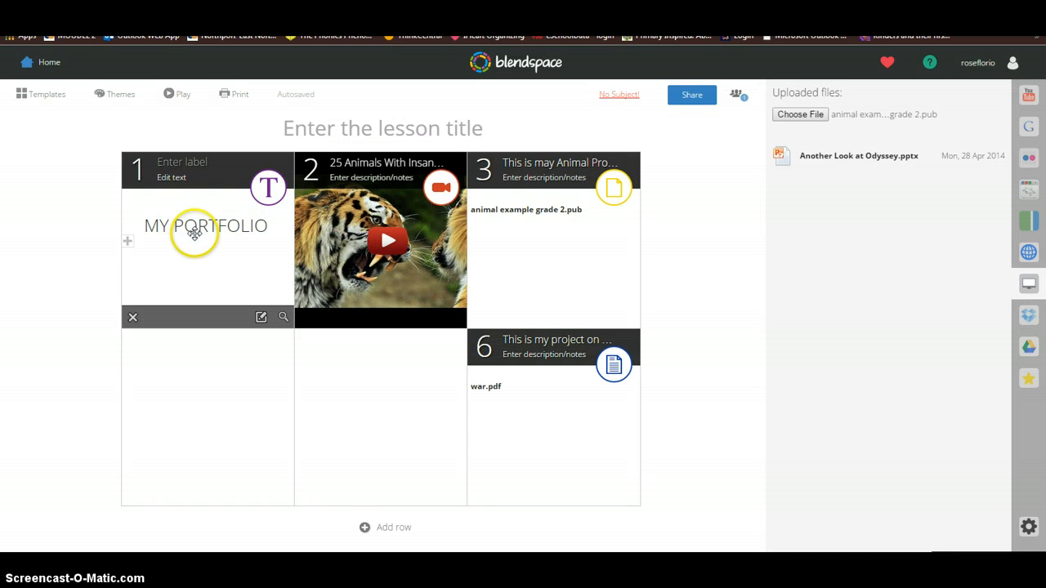
{"action": "mouse_move", "coordinate": [433, 359]}
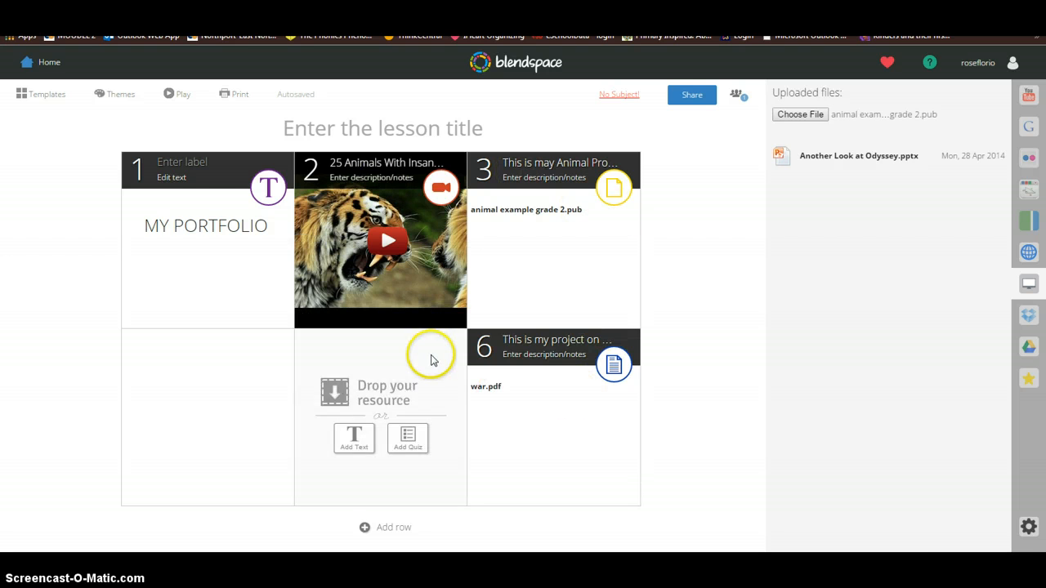
{"action": "left_click", "coordinate": [28, 94]}
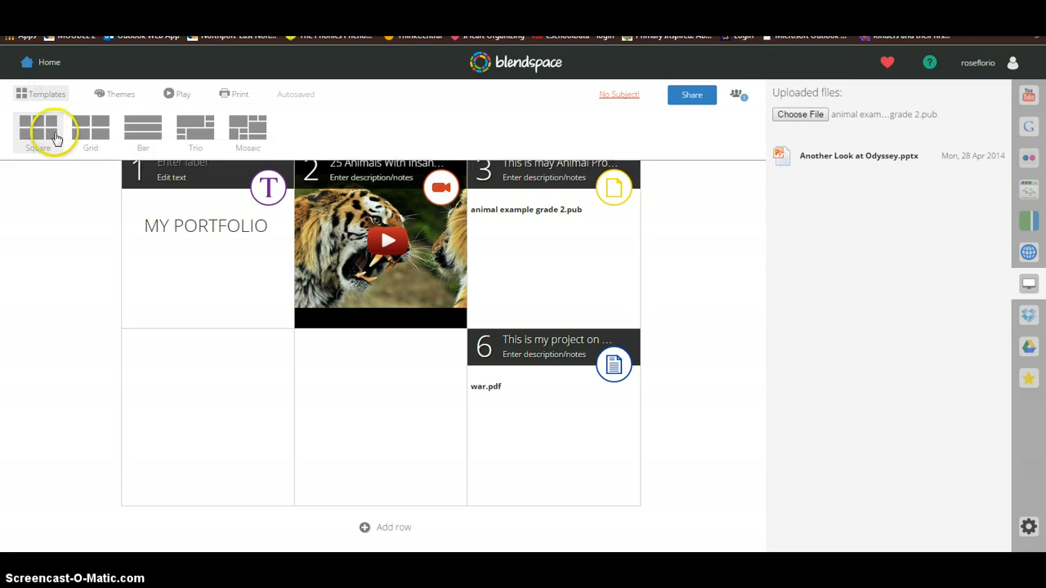
{"action": "left_click", "coordinate": [183, 136]}
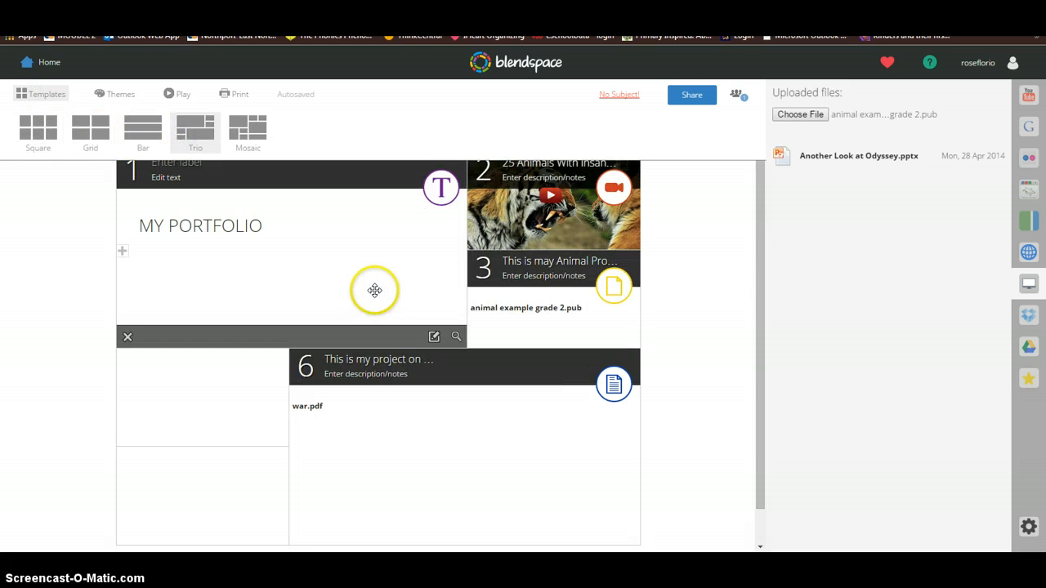
Step: Change the lesson layout to the Mosaic template
{"action": "left_click", "coordinate": [234, 133]}
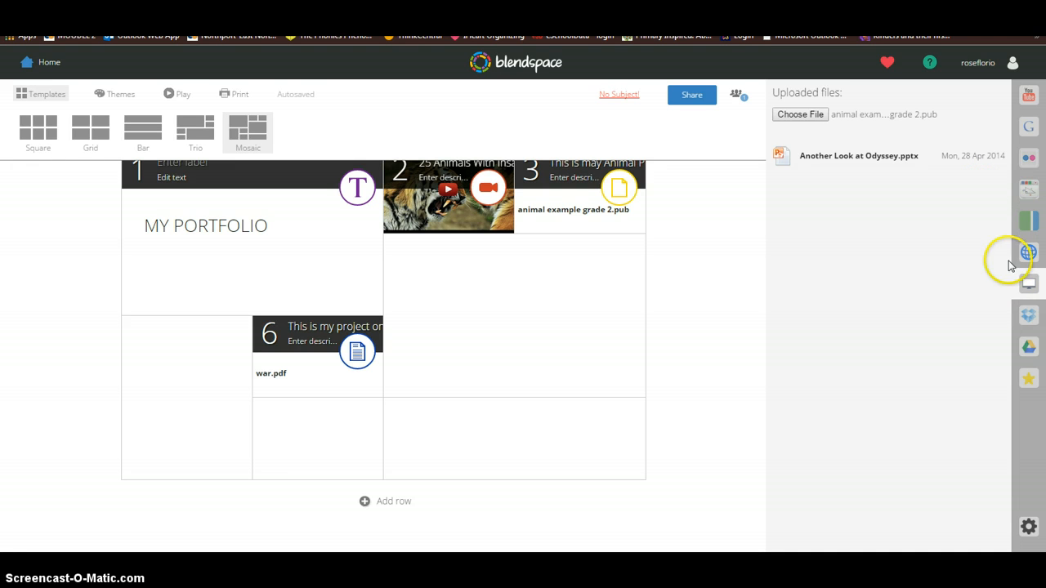
Step: View the Google Drive, Dropbox and bookmarked web resources sources for adding content to the lesson
{"action": "left_click", "coordinate": [1032, 349]}
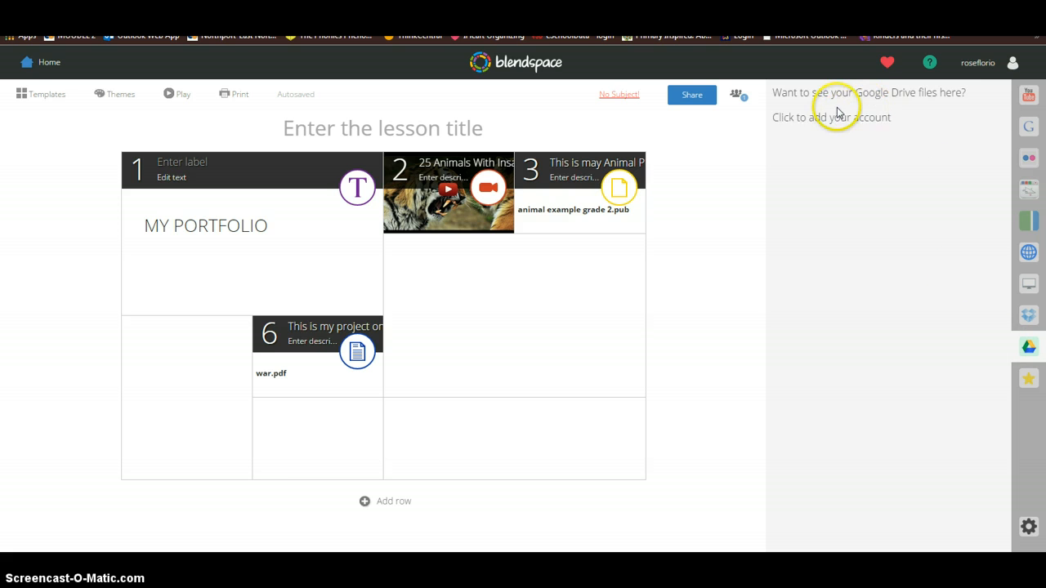
{"action": "left_click", "coordinate": [1027, 316]}
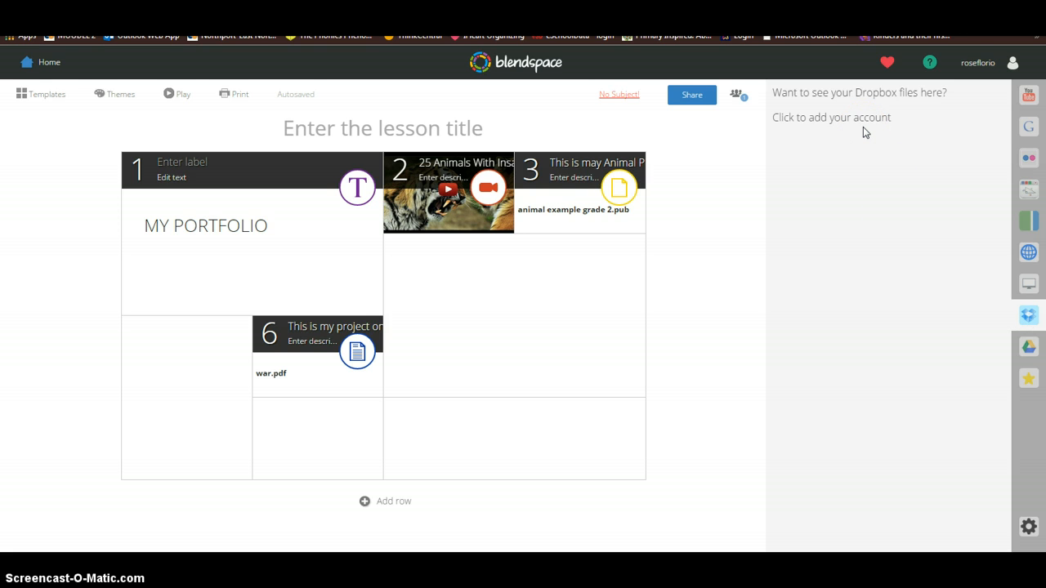
{"action": "left_click", "coordinate": [1028, 381]}
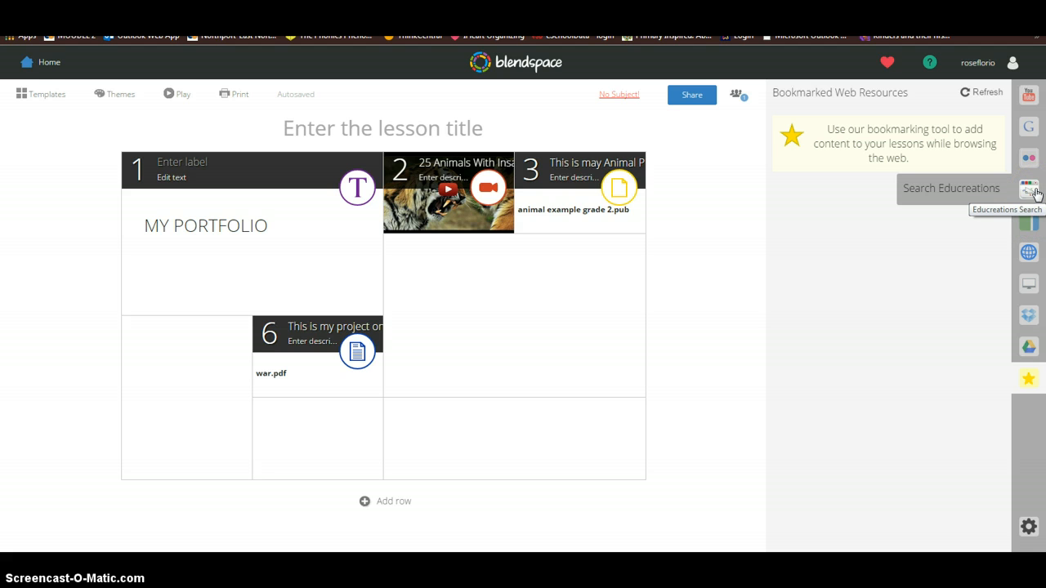
Step: Bring up the website link source, switch to the open Canva page and copy its web address
{"action": "left_click", "coordinate": [1029, 252]}
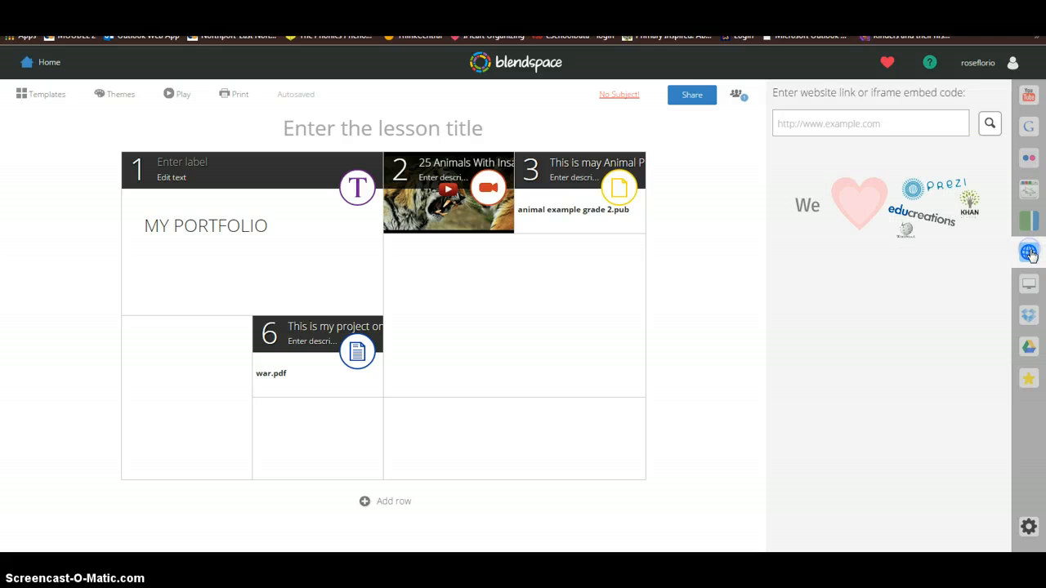
{"action": "left_click", "coordinate": [868, 121]}
{"action": "key", "text": "ctrl+Tab"}
{"action": "right_click", "coordinate": [178, 22]}
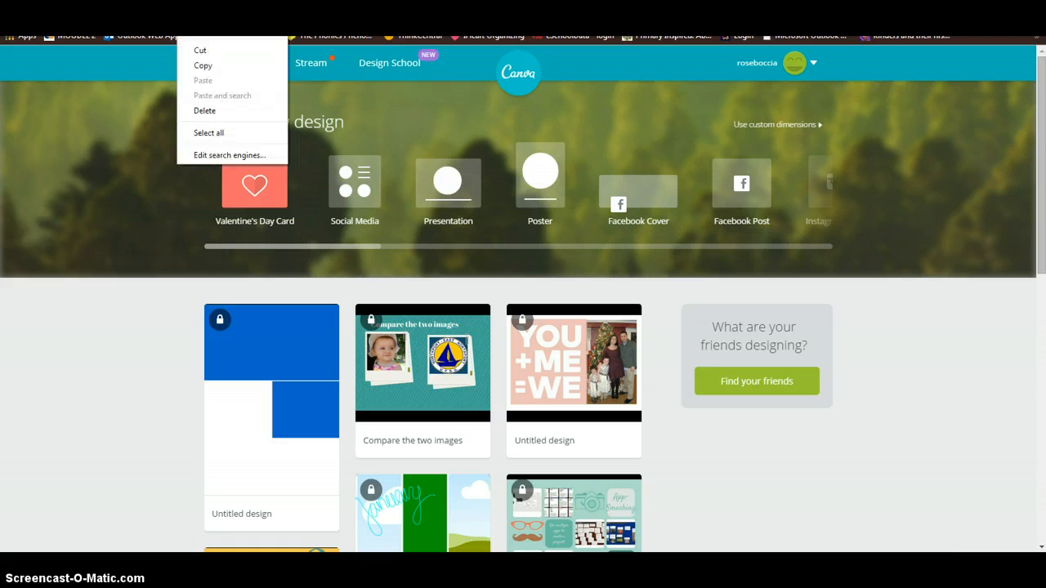
{"action": "left_click", "coordinate": [194, 68]}
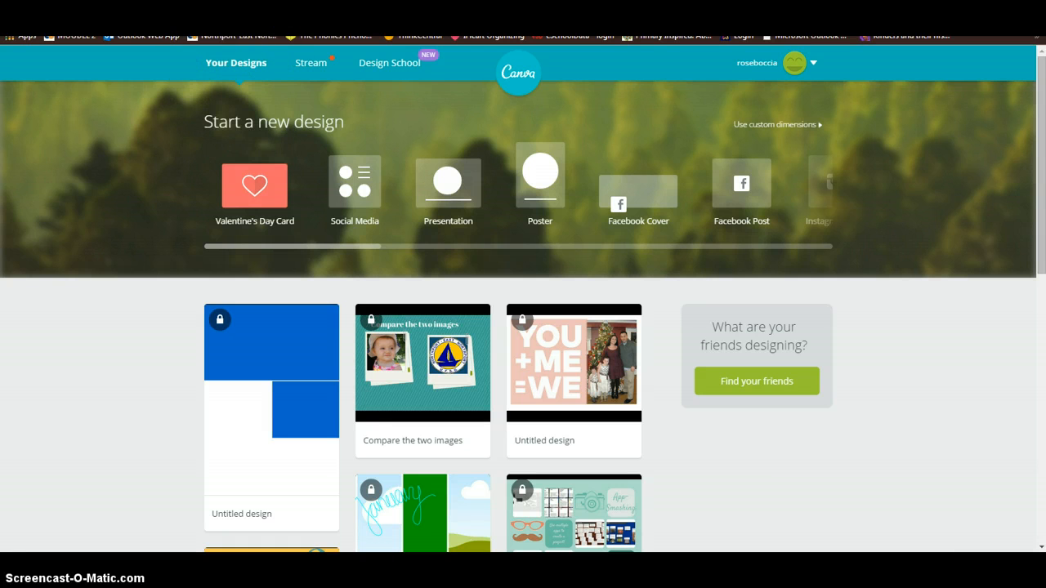
{"action": "key", "text": "ctrl+Tab"}
{"action": "left_click", "coordinate": [796, 125]}
{"action": "right_click", "coordinate": [797, 126]}
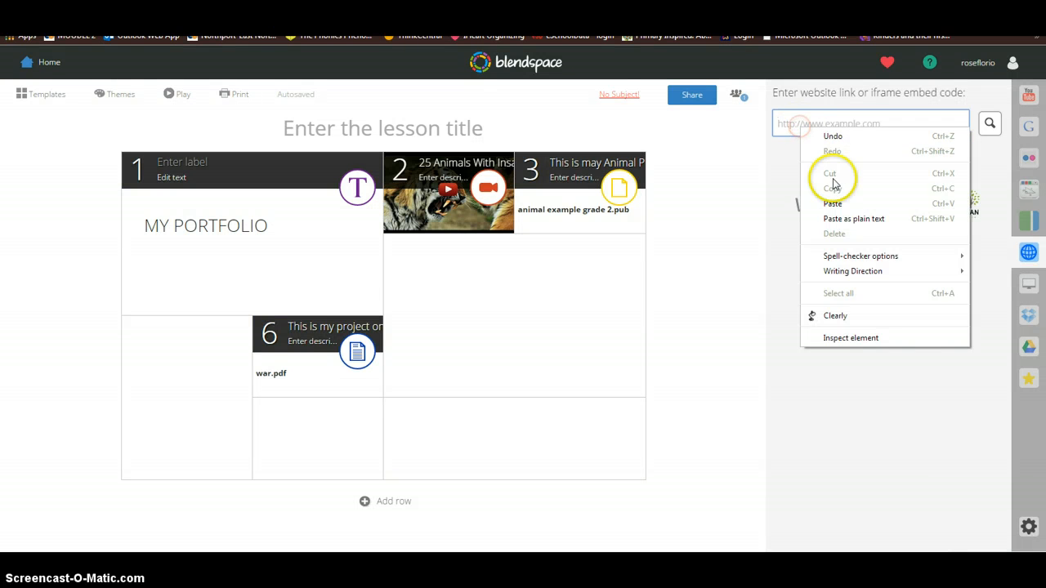
{"action": "left_click", "coordinate": [838, 201]}
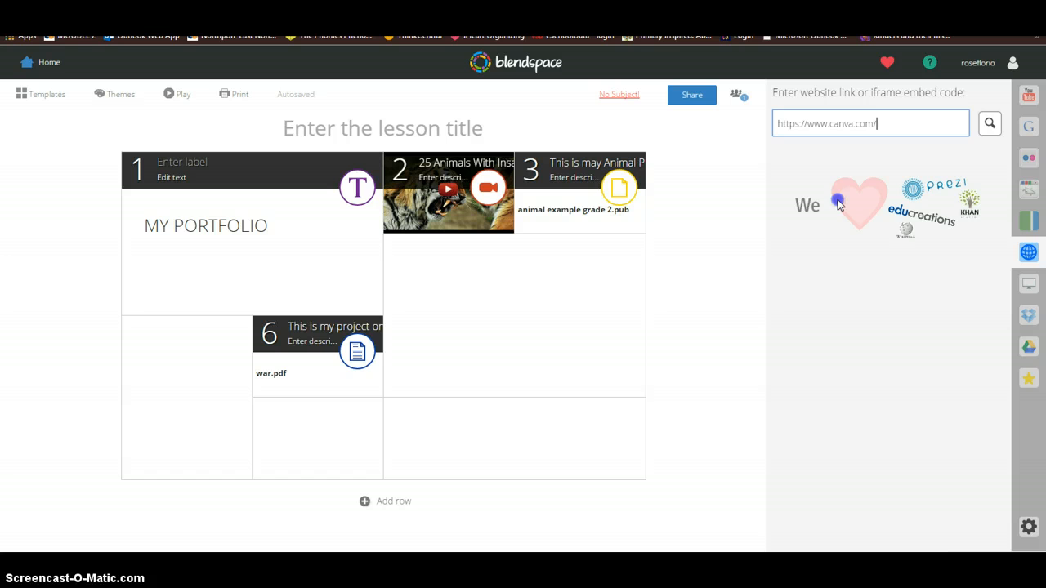
{"action": "left_click", "coordinate": [987, 124]}
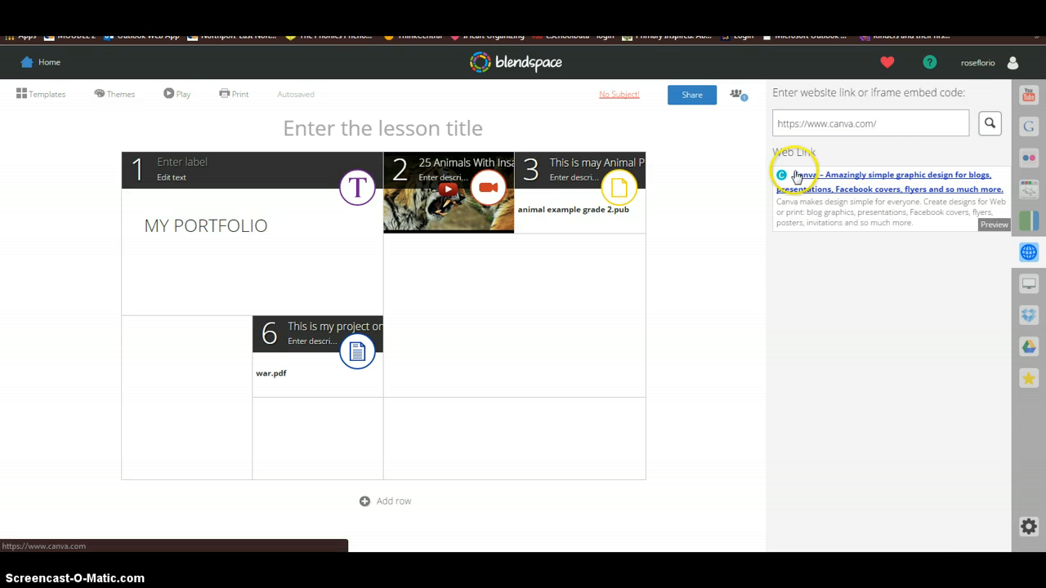
{"action": "left_click_drag", "start_coordinate": [805, 183], "coordinate": [679, 367]}
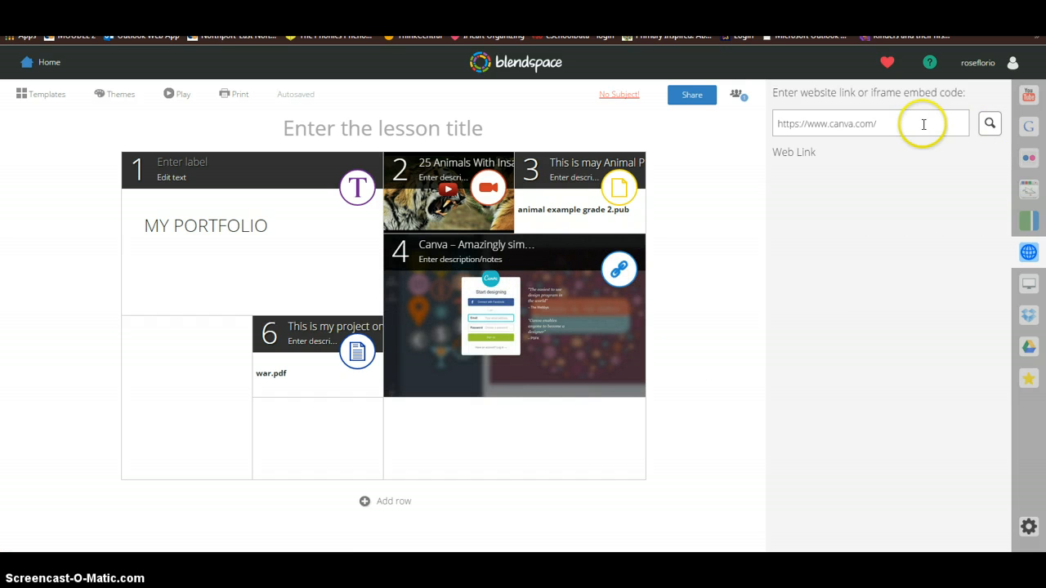
{"action": "left_click_drag", "start_coordinate": [922, 123], "coordinate": [714, 126]}
{"action": "type", "text": "www.brainpop"}
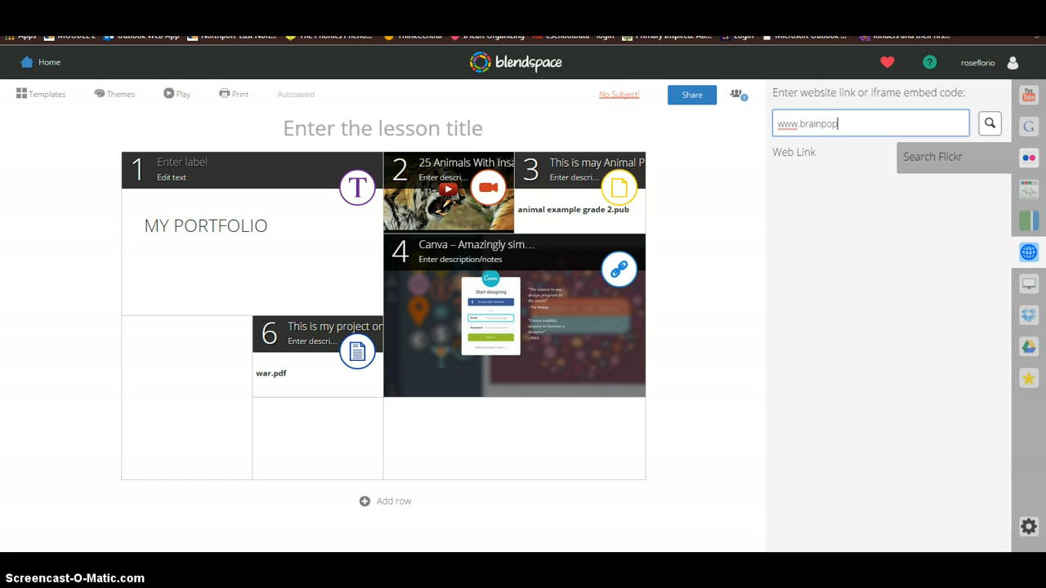
{"action": "type", "text": "jr.com"}
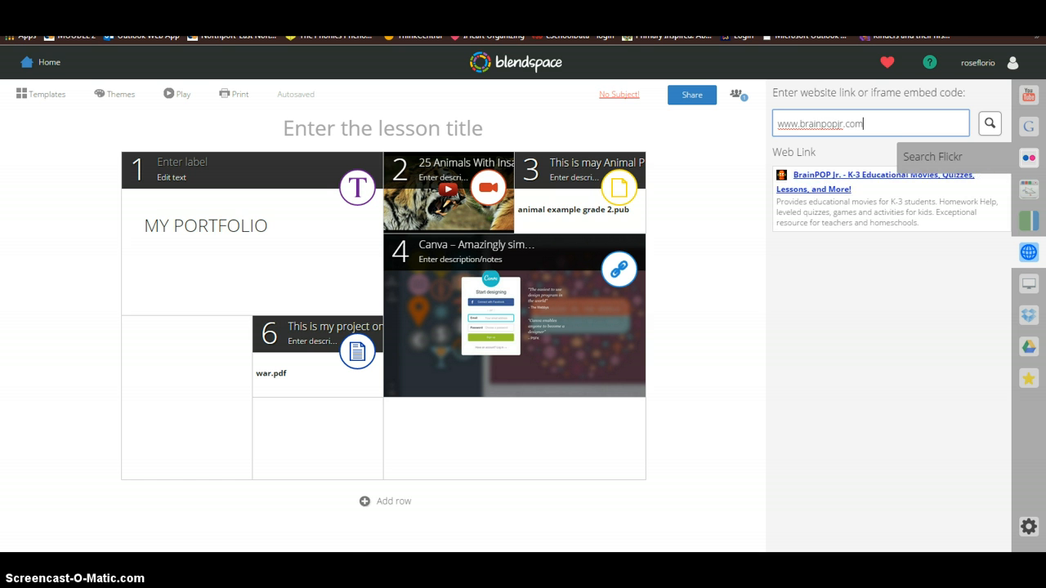
{"action": "left_click_drag", "start_coordinate": [822, 168], "coordinate": [462, 433]}
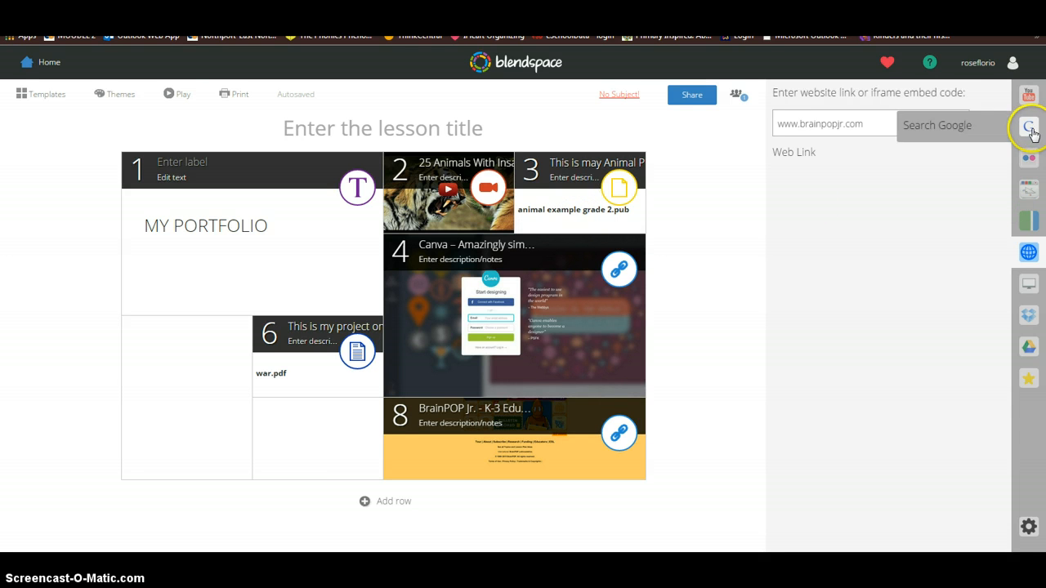
Step: Upload the Koala picture from the Sample Pictures folder and place it in cell 5 of the lesson grid
{"action": "left_click", "coordinate": [1026, 293]}
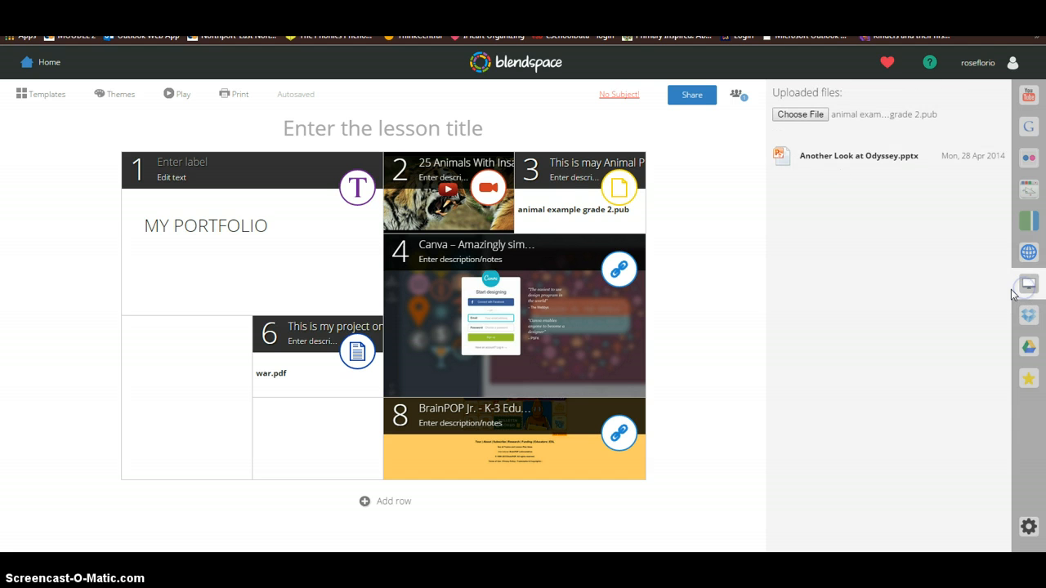
{"action": "left_click", "coordinate": [799, 110]}
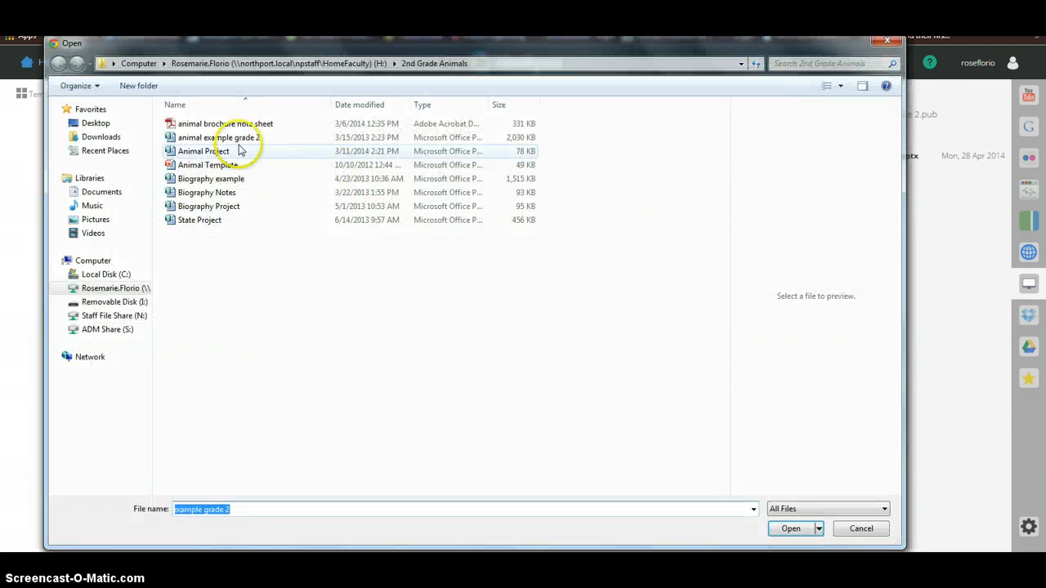
{"action": "left_click", "coordinate": [100, 219]}
{"action": "double_click", "coordinate": [196, 168]}
{"action": "left_click", "coordinate": [479, 197]}
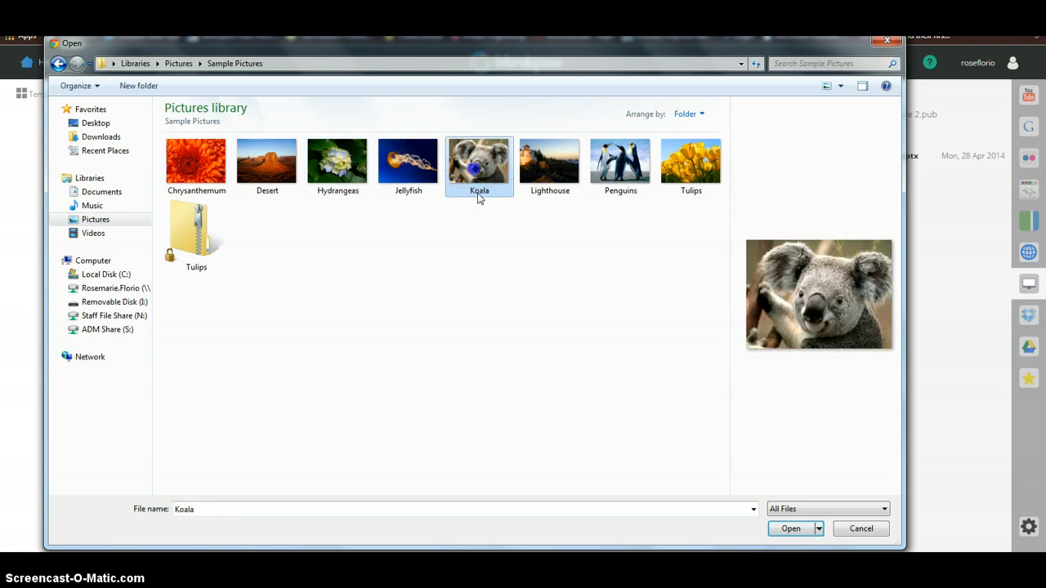
{"action": "left_click", "coordinate": [790, 528]}
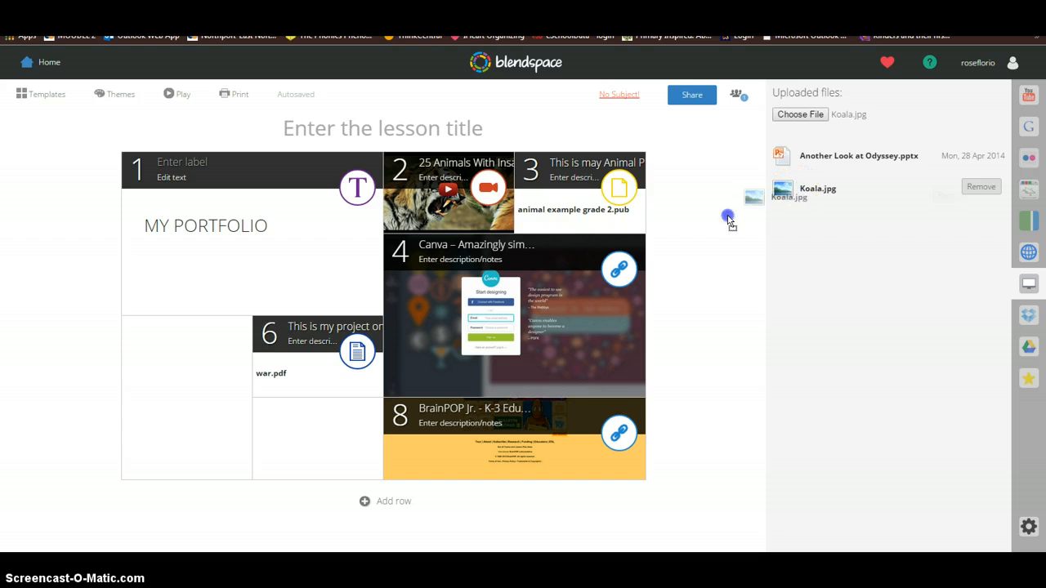
{"action": "left_click_drag", "start_coordinate": [729, 220], "coordinate": [186, 392]}
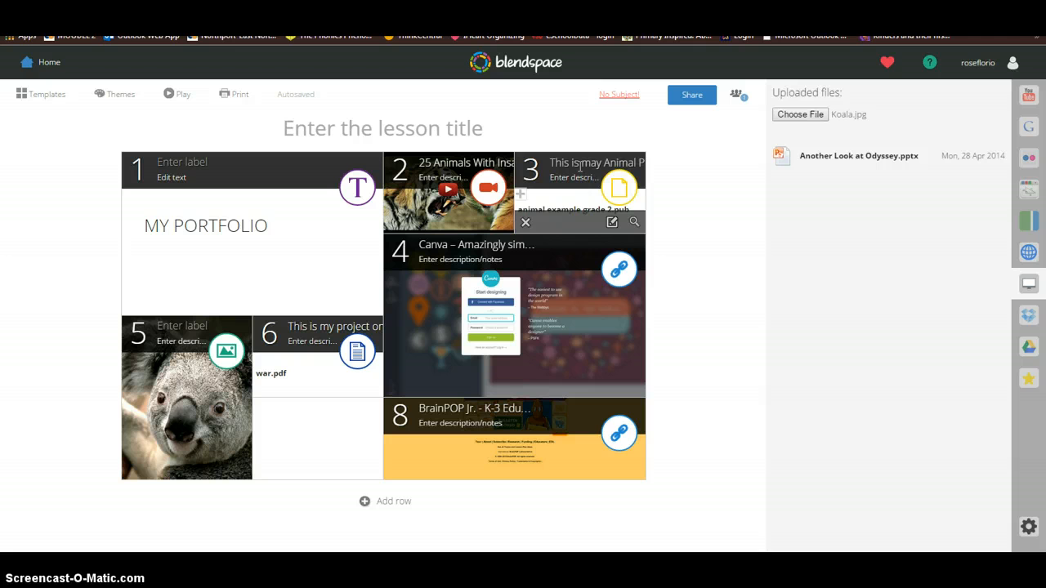
Step: Enter "Sample Blendspace" as the lesson title
{"action": "left_click_drag", "start_coordinate": [641, 180], "coordinate": [447, 127]}
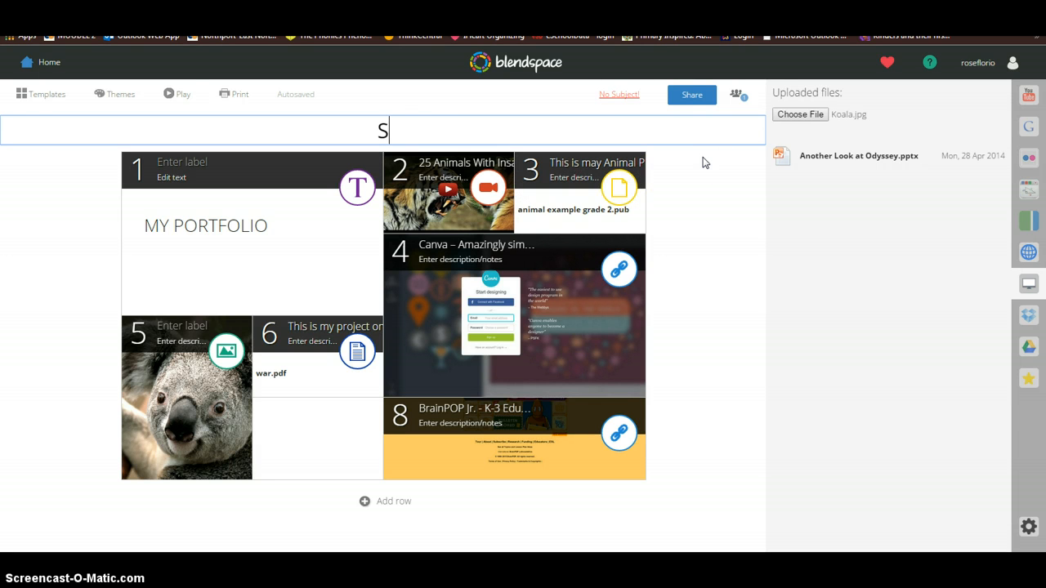
{"action": "type", "text": "le Blemndsp"}
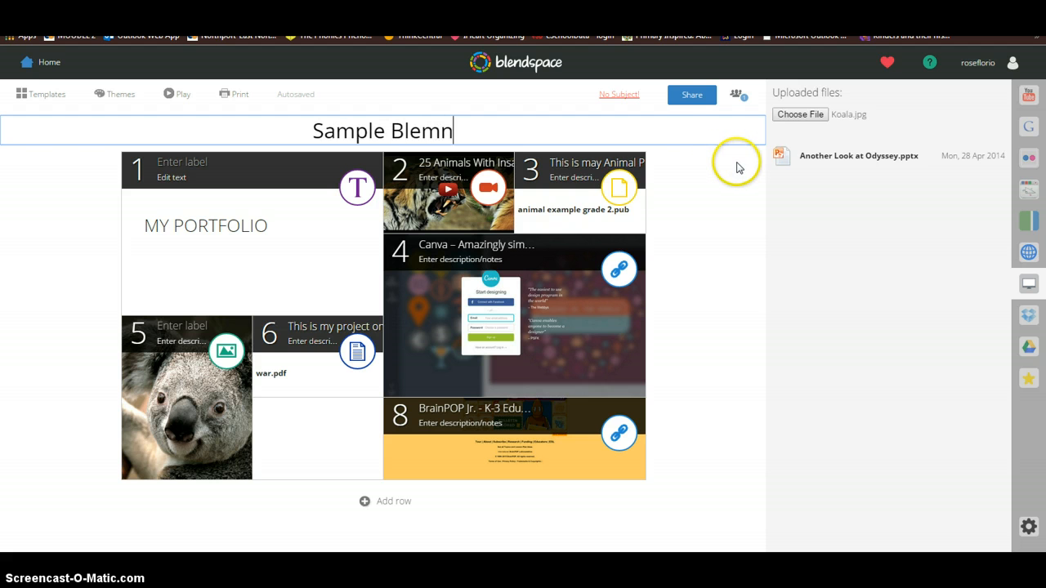
{"action": "key", "text": "BackSpace"}
{"action": "key", "text": "BackSpace"}
{"action": "key", "text": "BackSpace"}
{"action": "key", "text": "BackSpace"}
{"action": "key", "text": "BackSpace"}
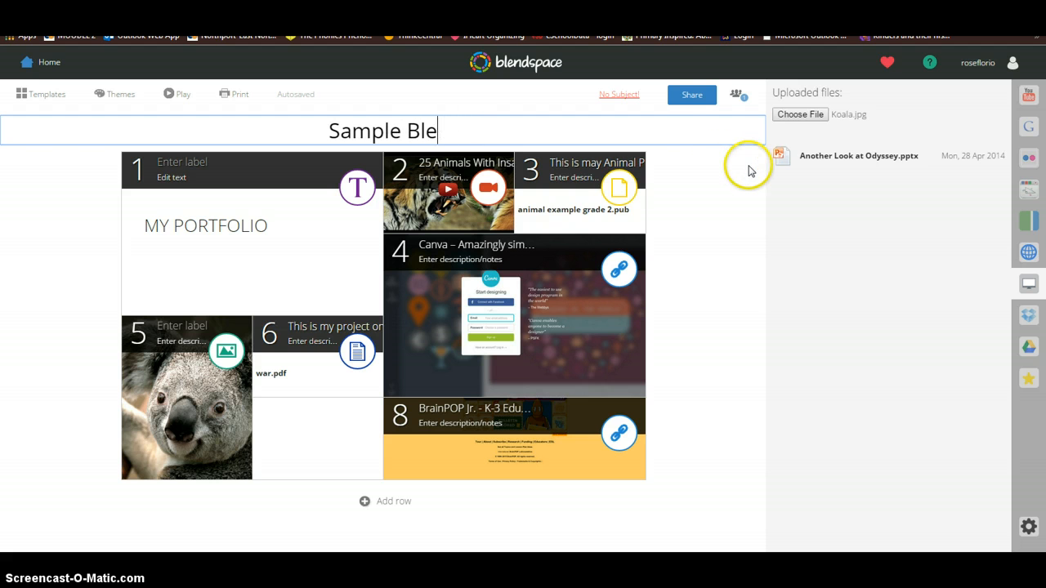
{"action": "type", "text": "nds"}
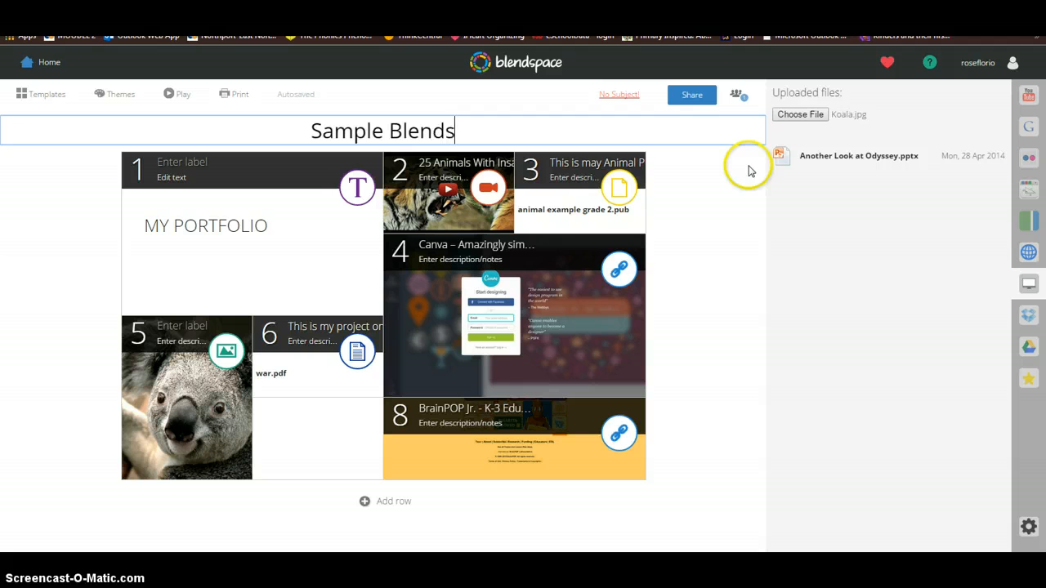
{"action": "type", "text": "pace"}
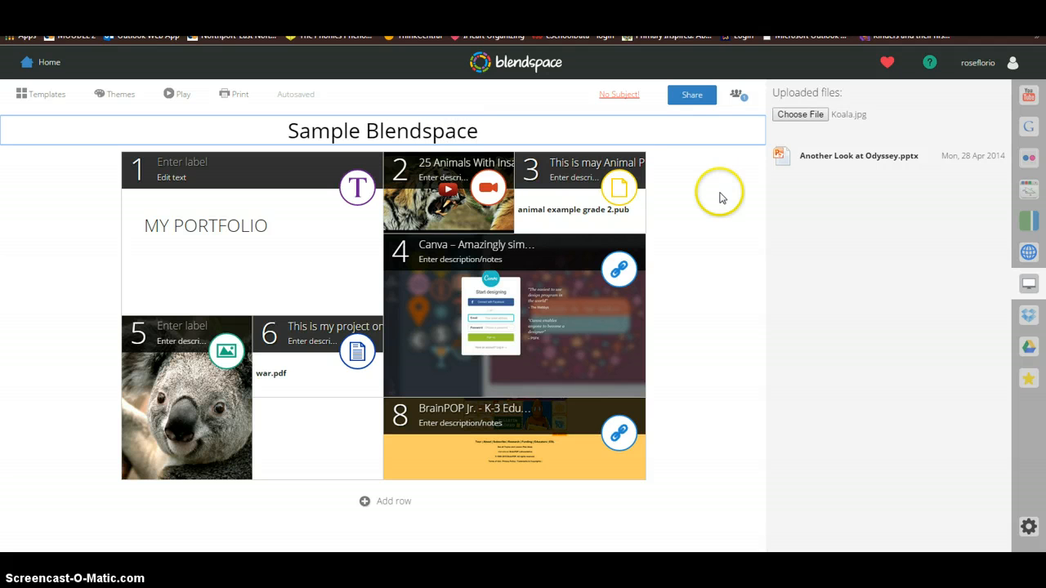
{"action": "left_click", "coordinate": [737, 174]}
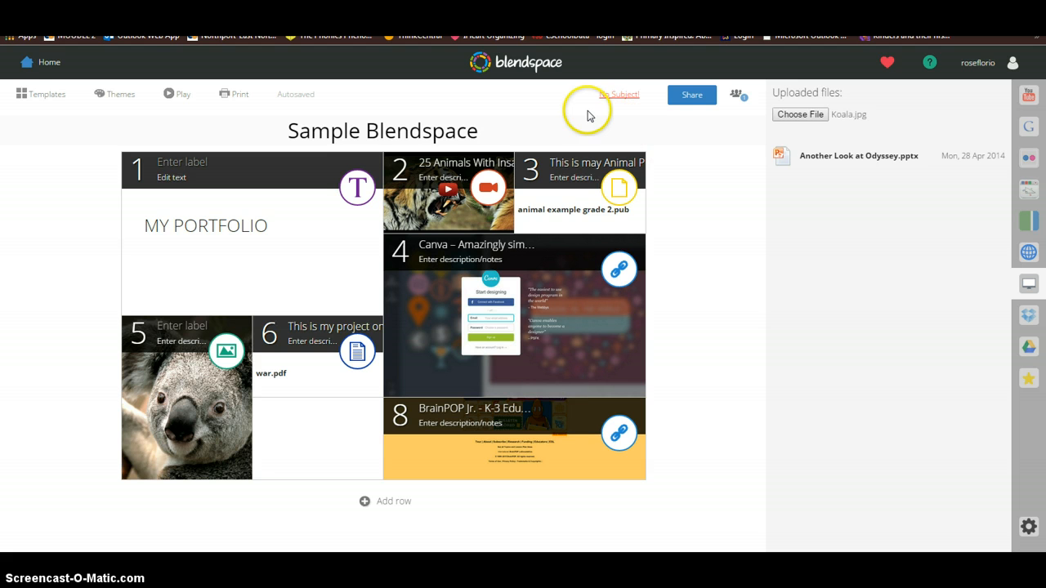
Step: Review the lesson's sharing, privacy and collaboration options, and close the sharing dialog
{"action": "left_click", "coordinate": [687, 97]}
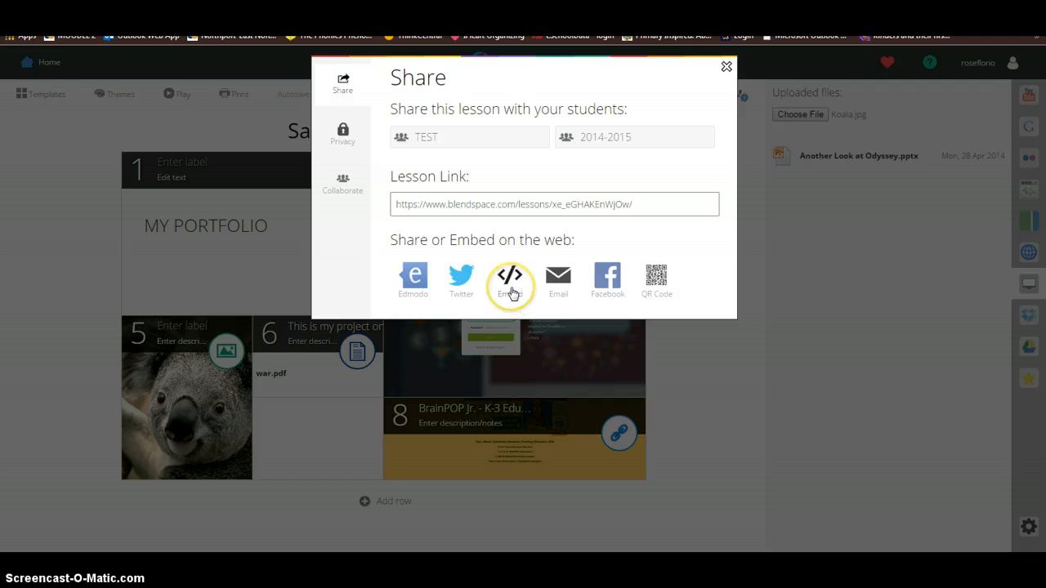
{"action": "left_click", "coordinate": [344, 135]}
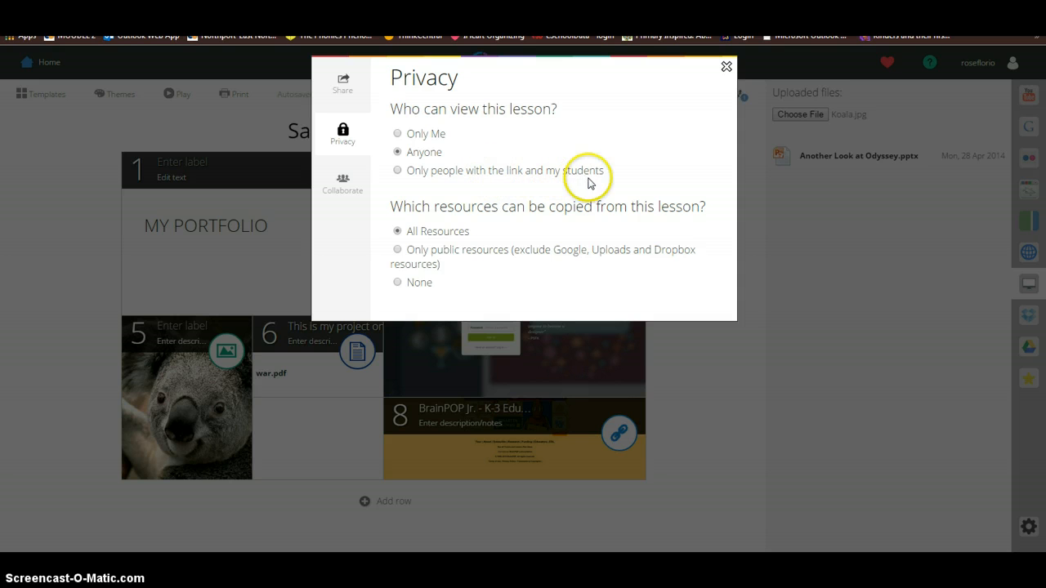
{"action": "left_click", "coordinate": [356, 184]}
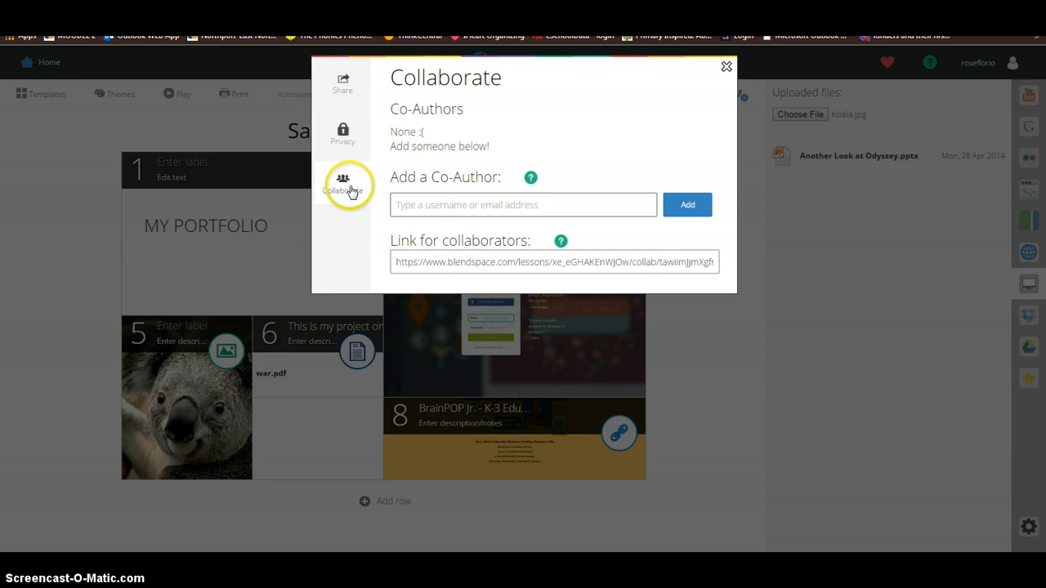
{"action": "left_click", "coordinate": [351, 89]}
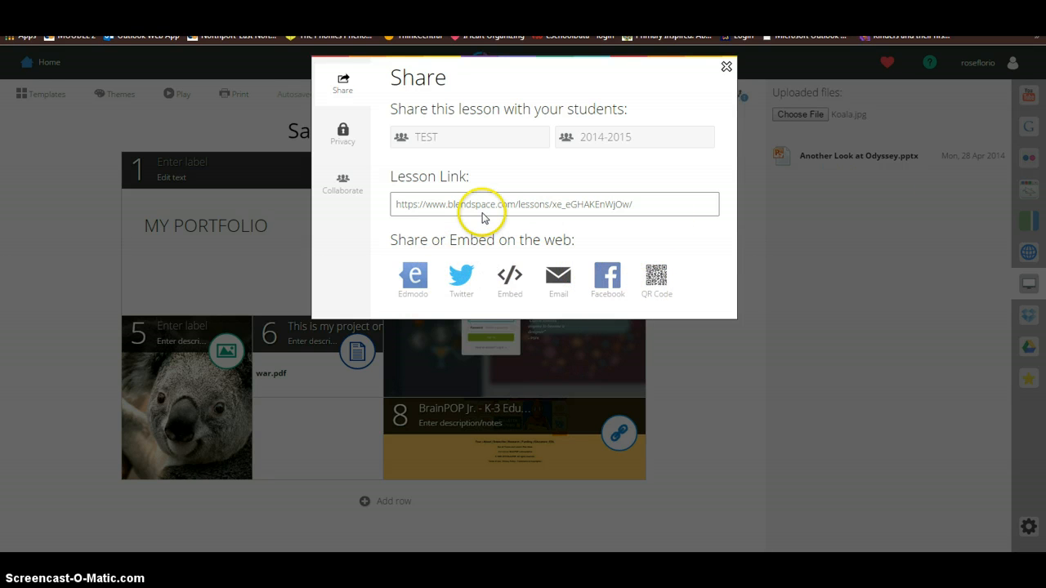
{"action": "left_click", "coordinate": [726, 66]}
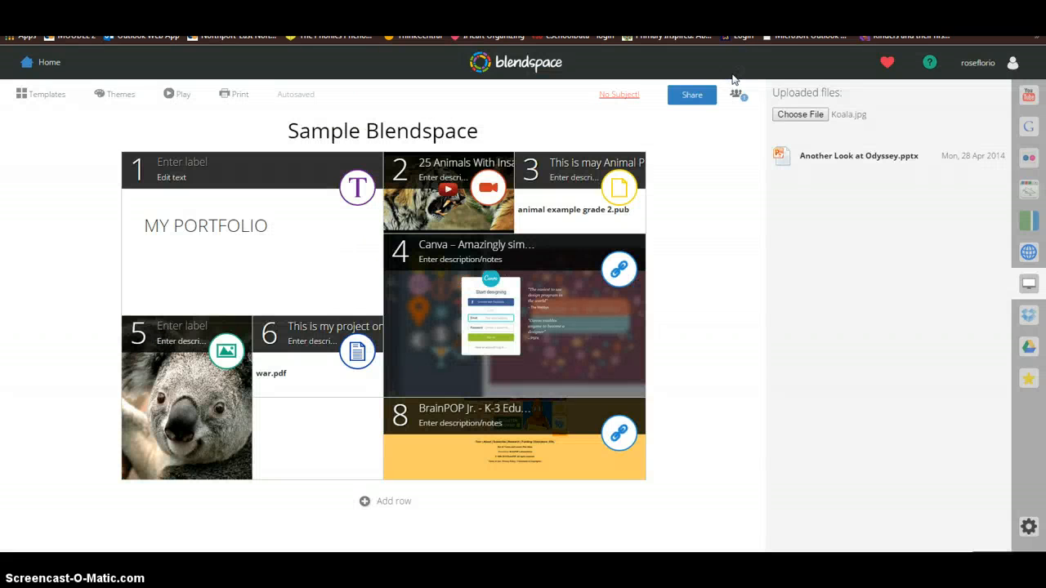